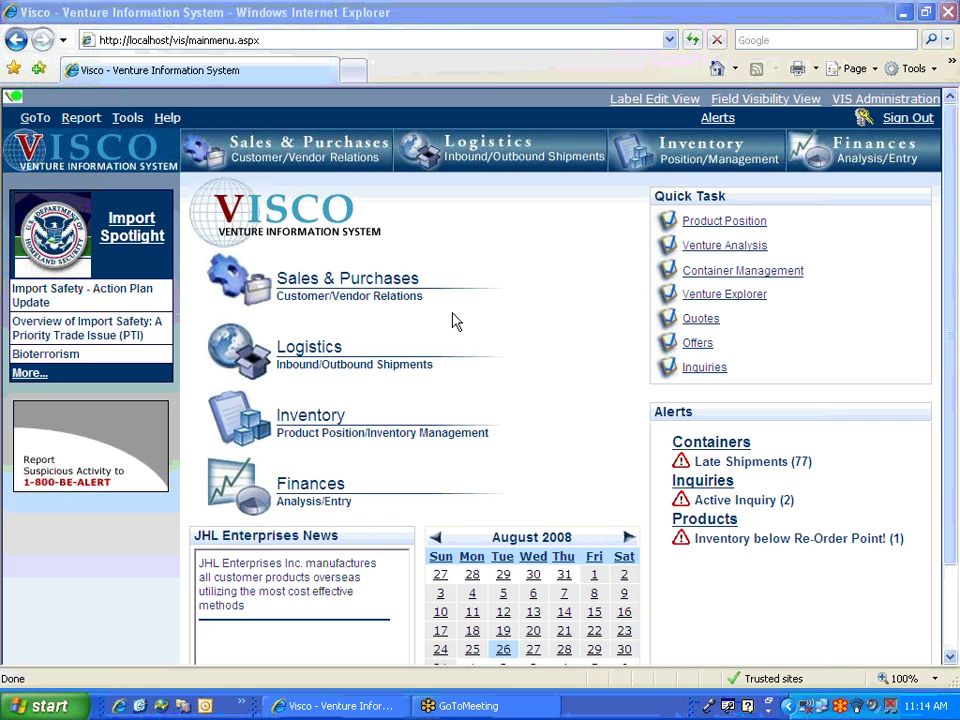
# Step: Open the System Tables list from the system administrator's master table maintenance
pyautogui.scroll(-2, 162, 545)
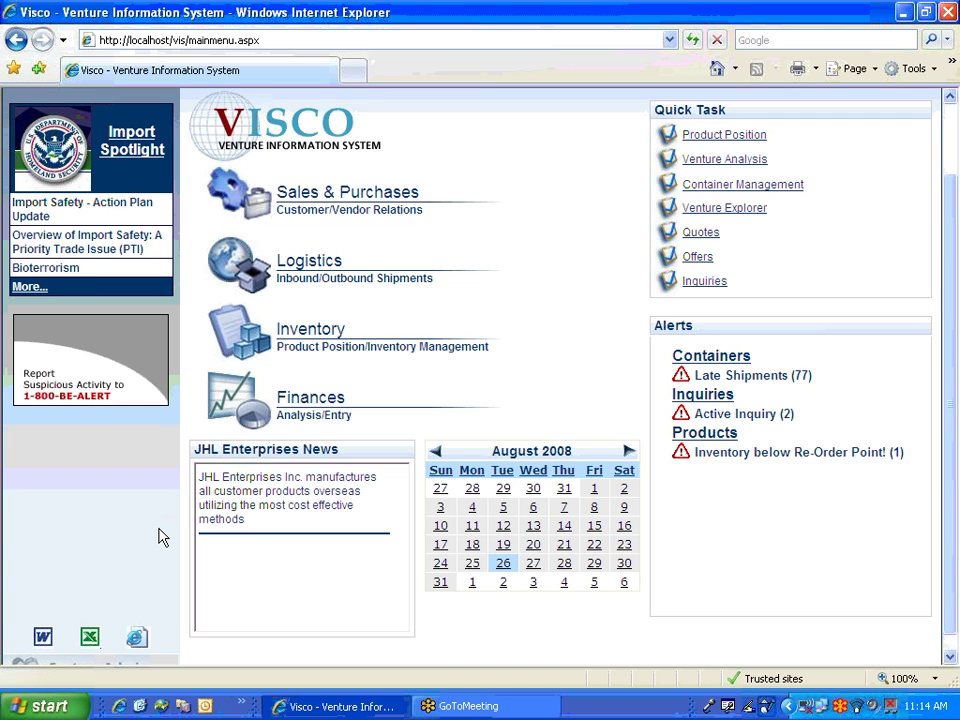
pyautogui.scroll(-1, 161, 536)
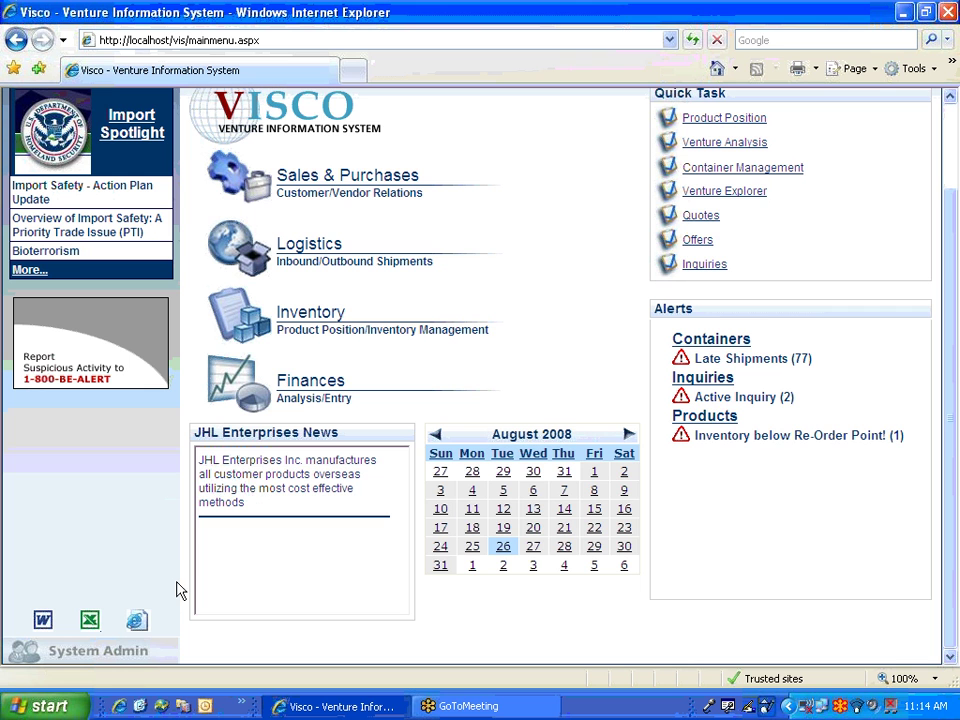
pyautogui.moveTo(140, 650)
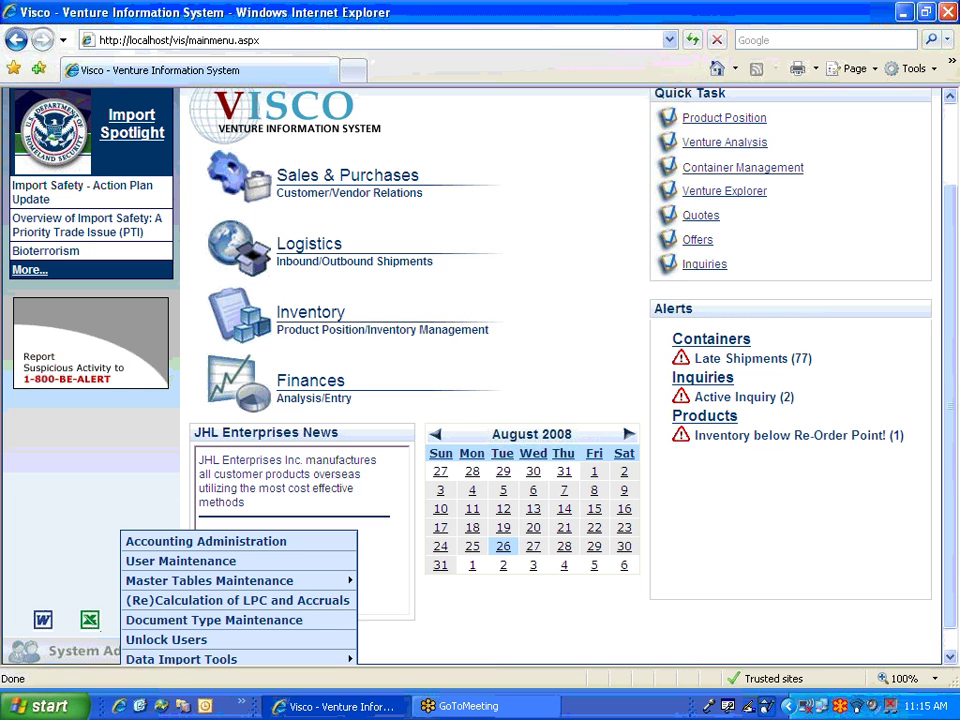
pyautogui.moveTo(176, 588)
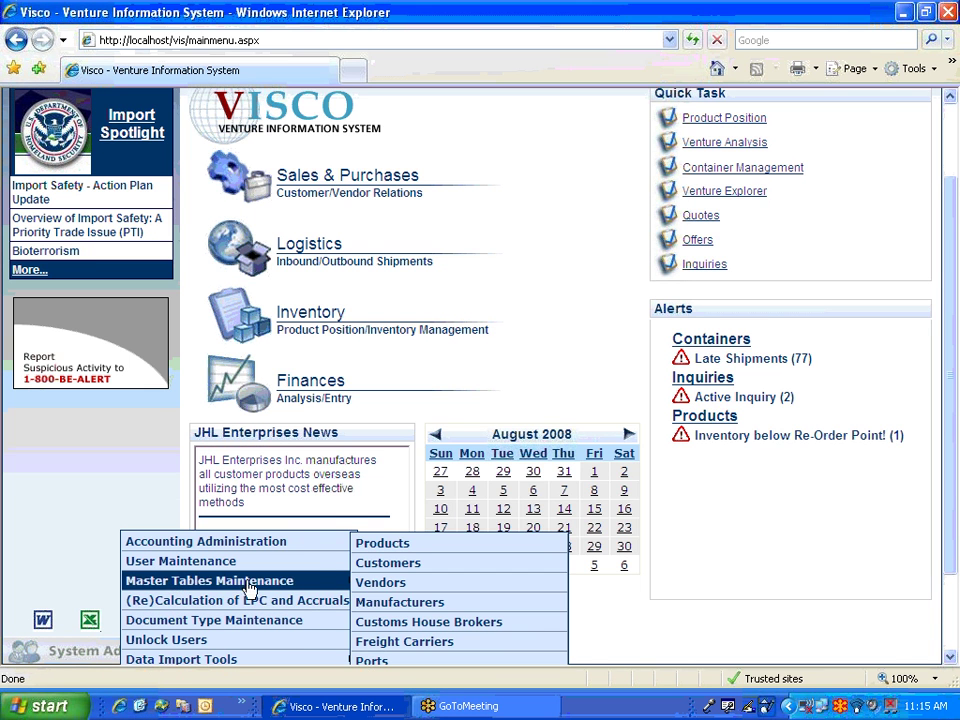
pyautogui.scroll(-2, 404, 596)
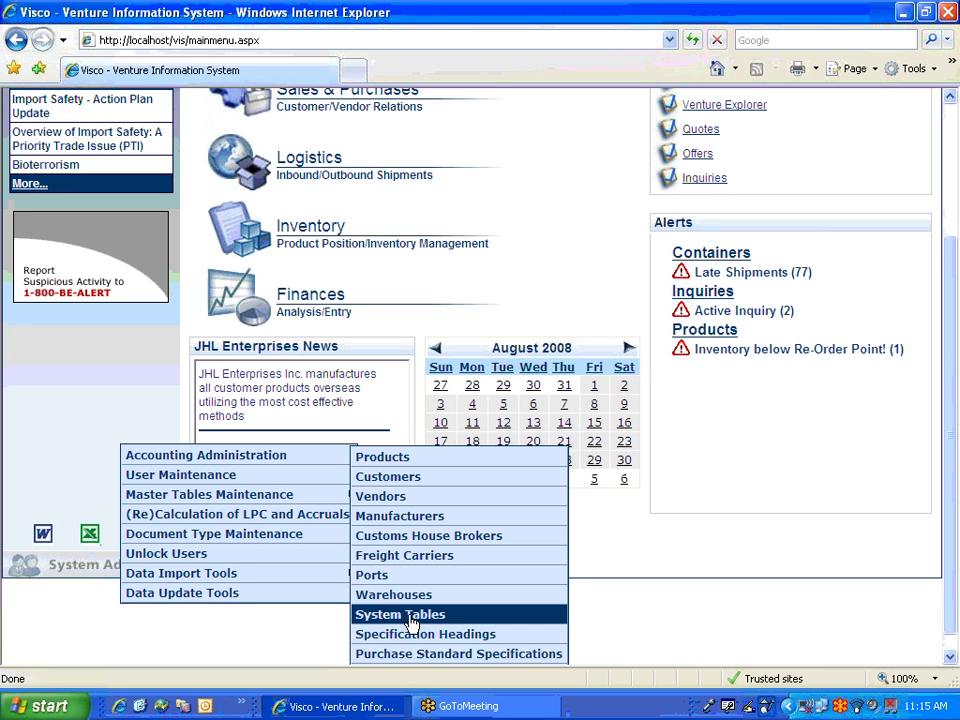
pyautogui.click(411, 614)
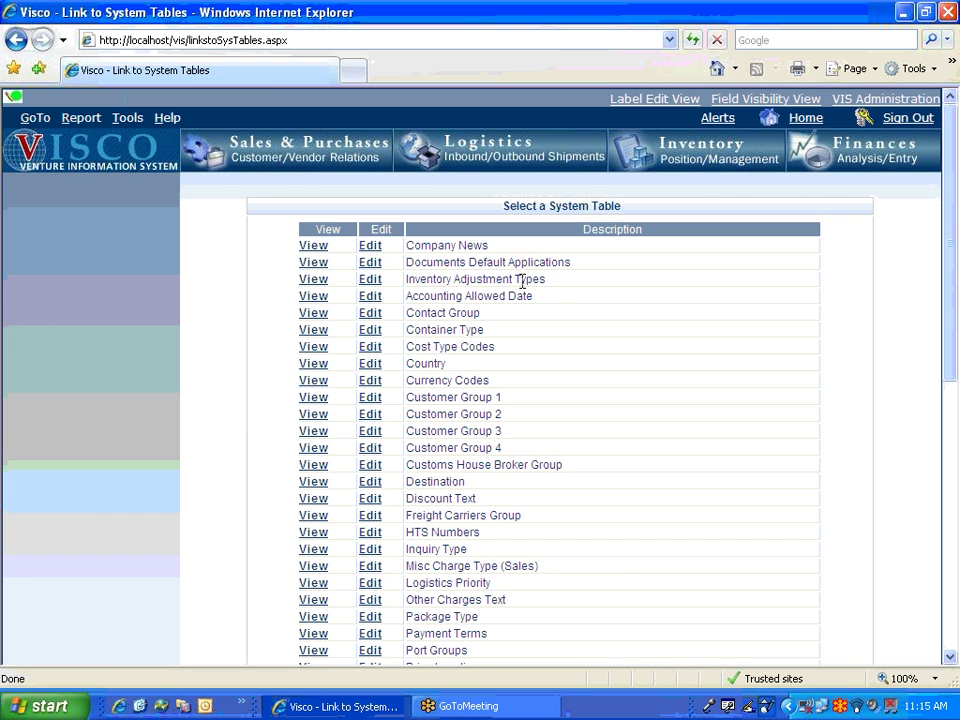
# Step: Open the Inventory Adjustment Types table for editing, review its adjustment type codes, and return to the system table list
pyautogui.moveTo(543, 279); pyautogui.dragTo(405, 280)
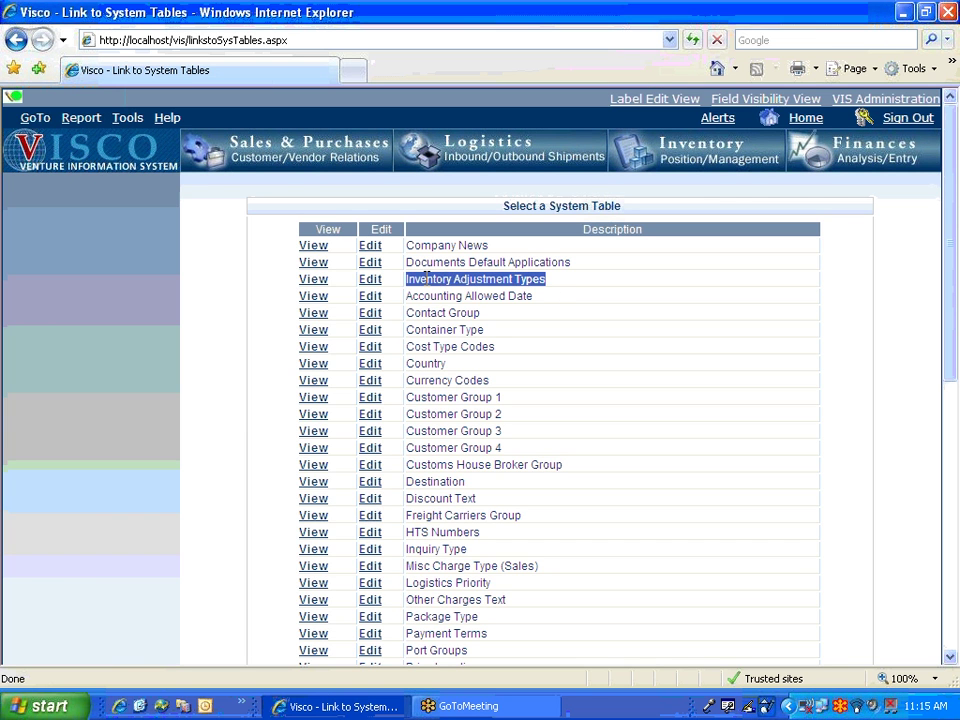
pyautogui.click(370, 280)
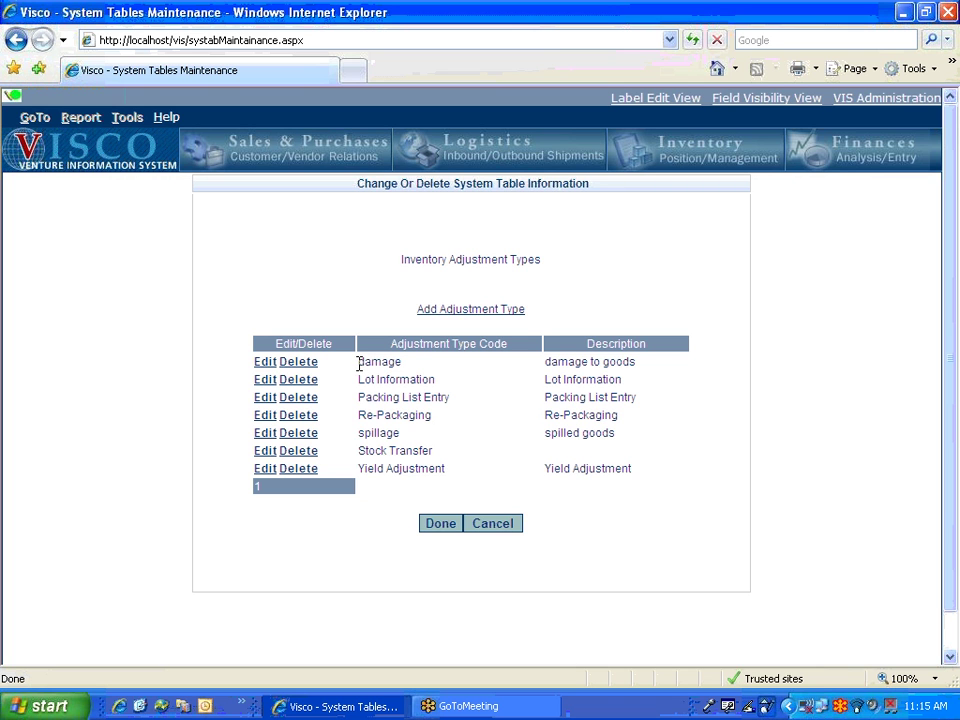
pyautogui.click(407, 366)
pyautogui.doubleClick(407, 366)
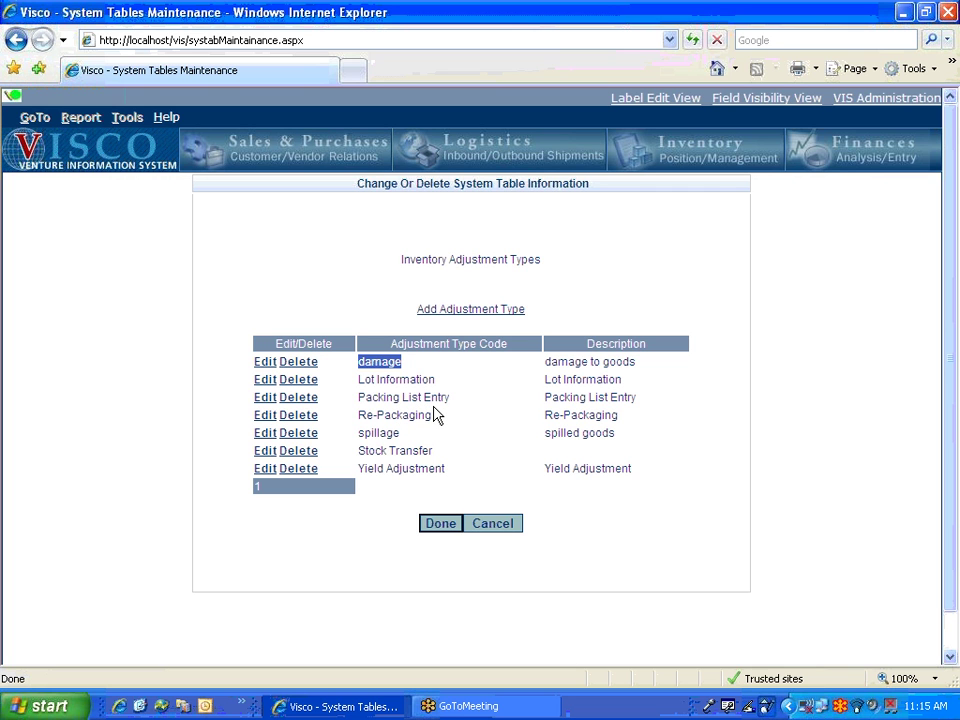
pyautogui.click(450, 526)
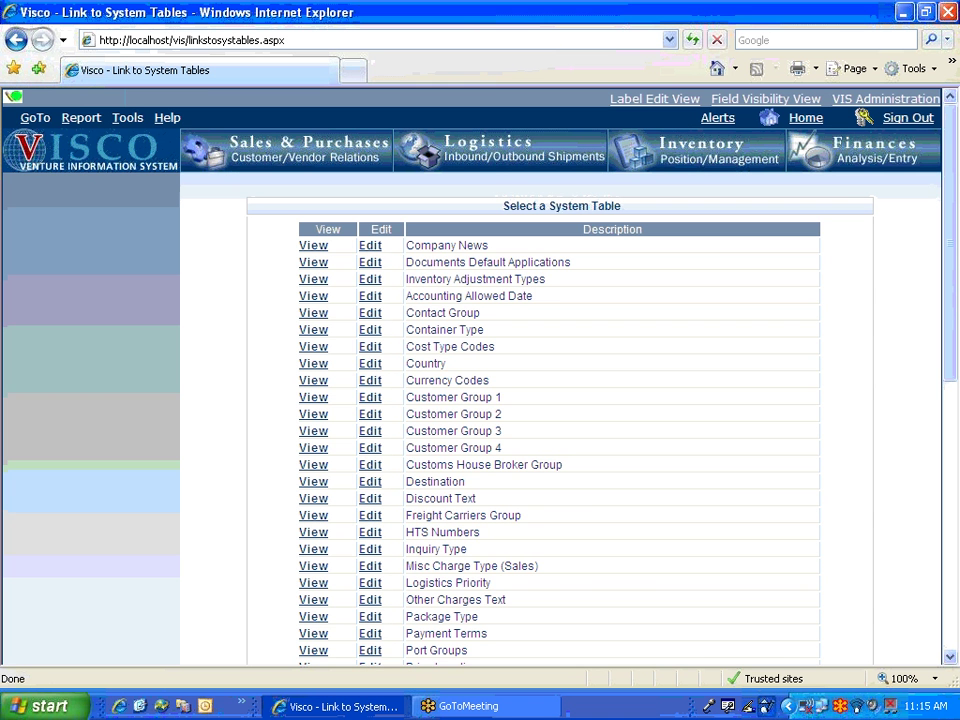
# Step: Open the Package Type table for editing, review its package types, and return to the system table list
pyautogui.scroll(-3, 437, 510)
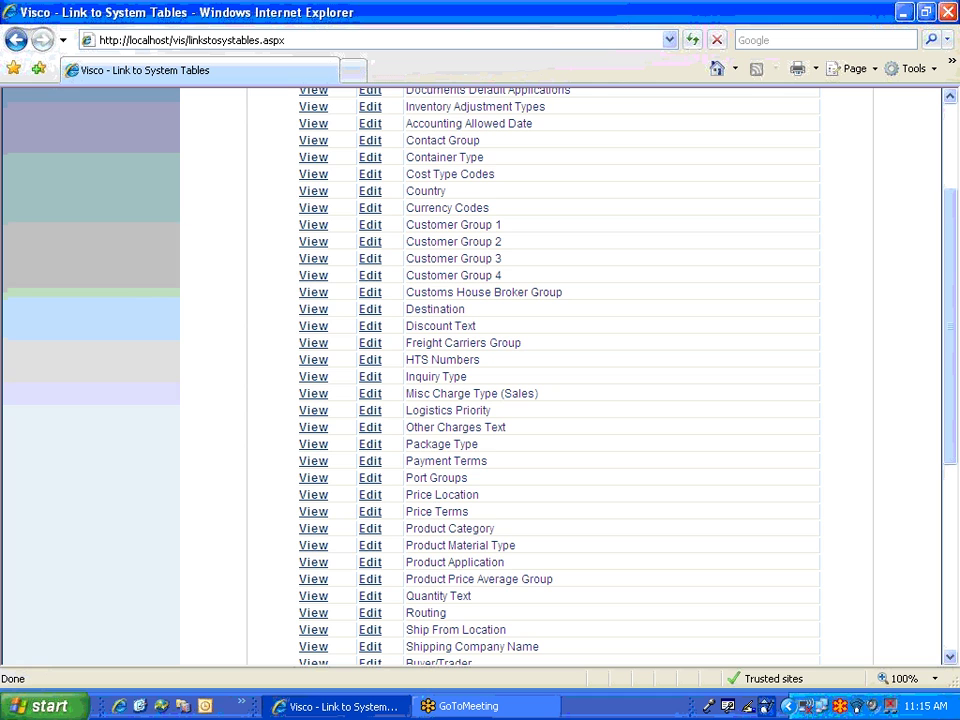
pyautogui.tripleClick(440, 443)
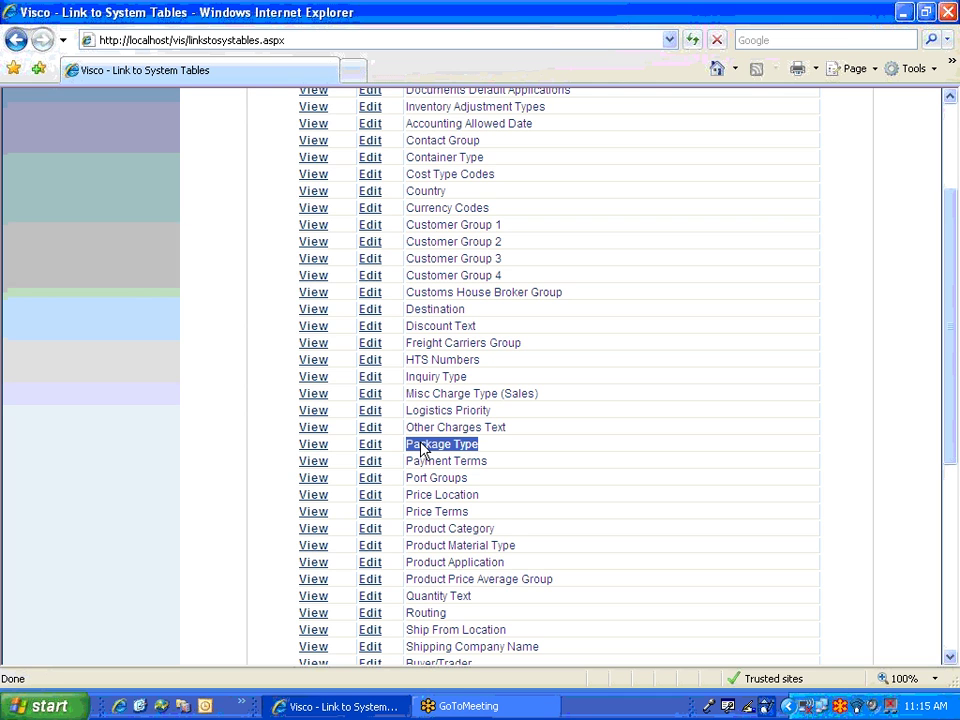
pyautogui.click(368, 446)
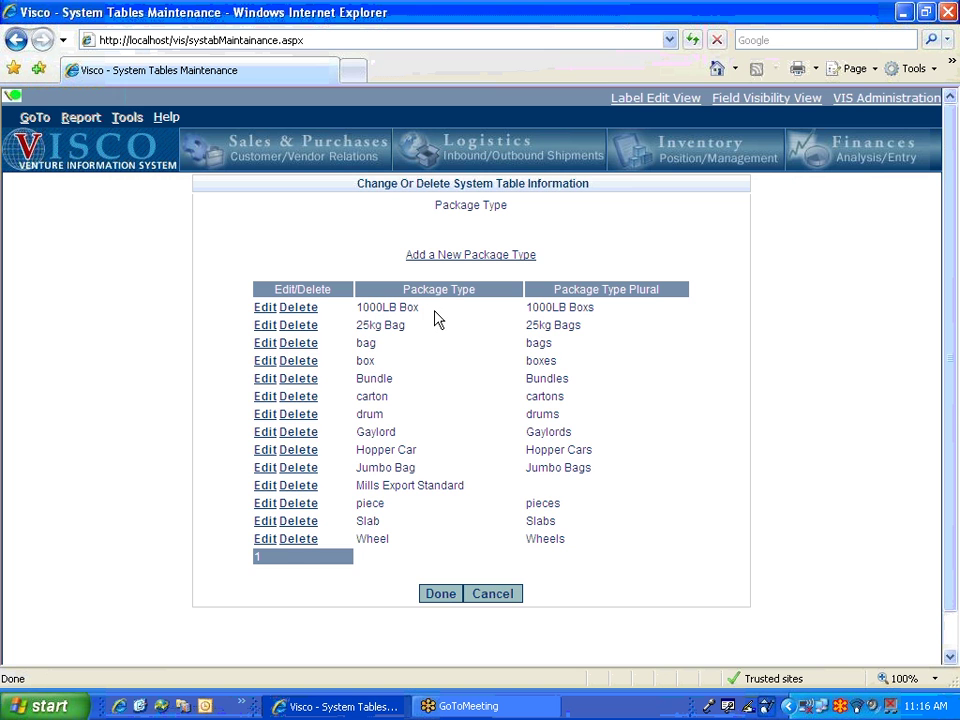
pyautogui.click(447, 595)
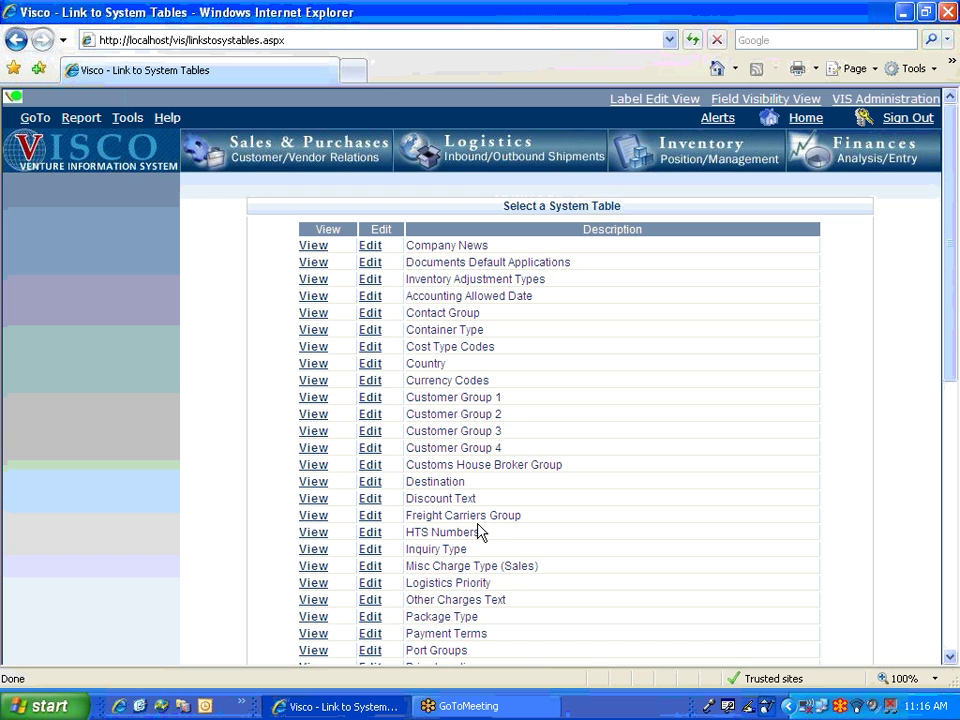
# Step: Open the Inventory Adjustments page from the Inventory section
pyautogui.click(696, 160)
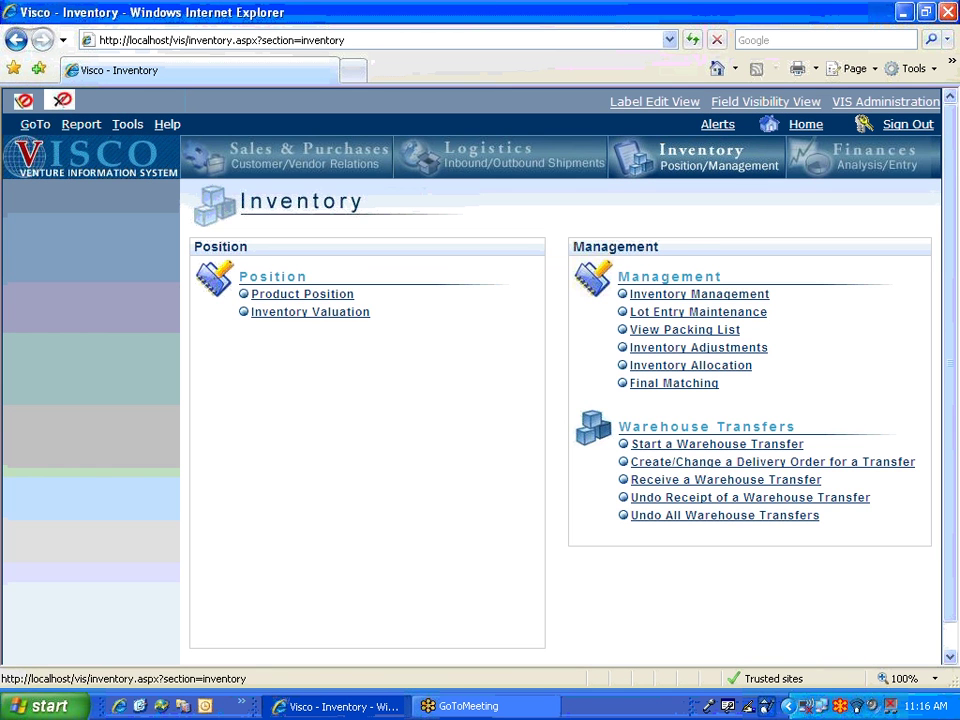
pyautogui.click(697, 352)
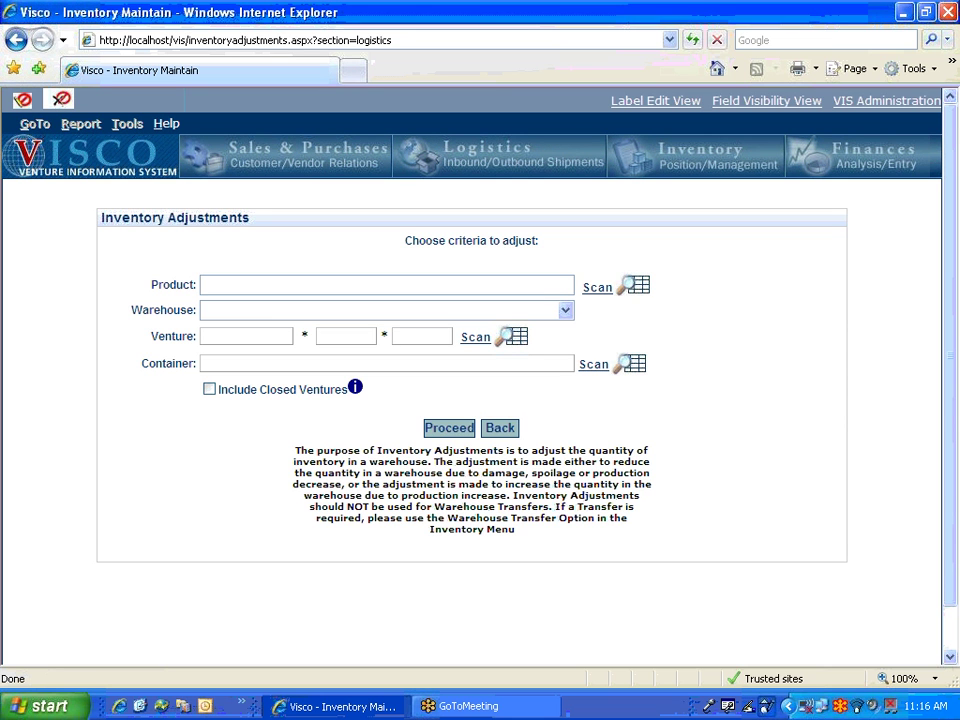
pyautogui.click(266, 335)
pyautogui.click(384, 360)
pyautogui.click(340, 318)
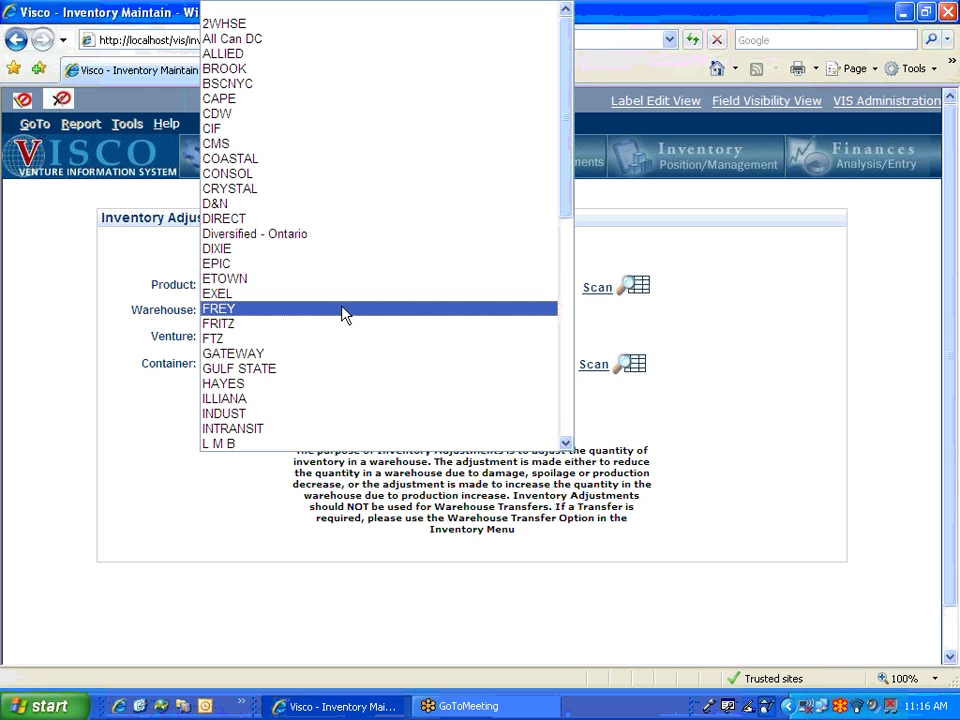
pyautogui.click(340, 310)
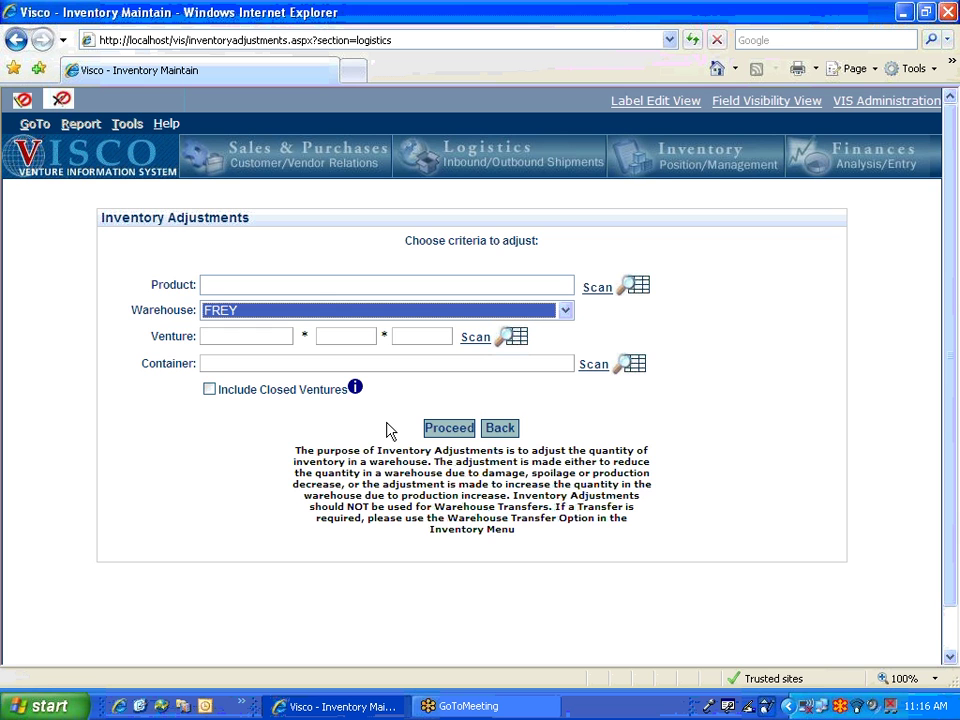
pyautogui.click(426, 312)
pyautogui.scroll(6, 405, 312)
pyautogui.scroll(1, 407, 280)
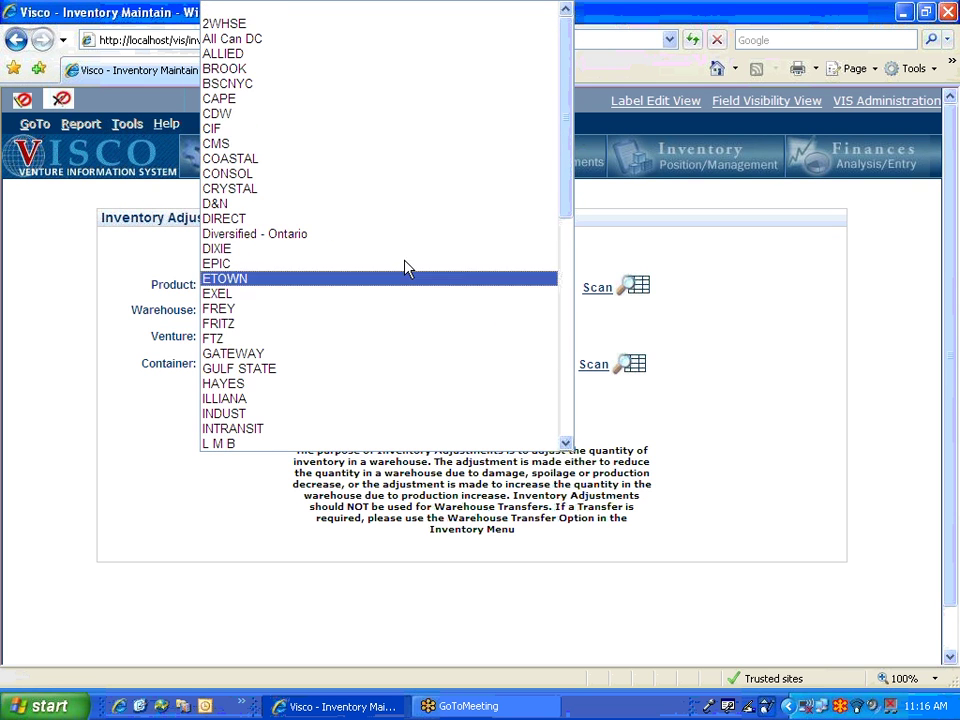
pyautogui.click(306, 26)
pyautogui.click(361, 362)
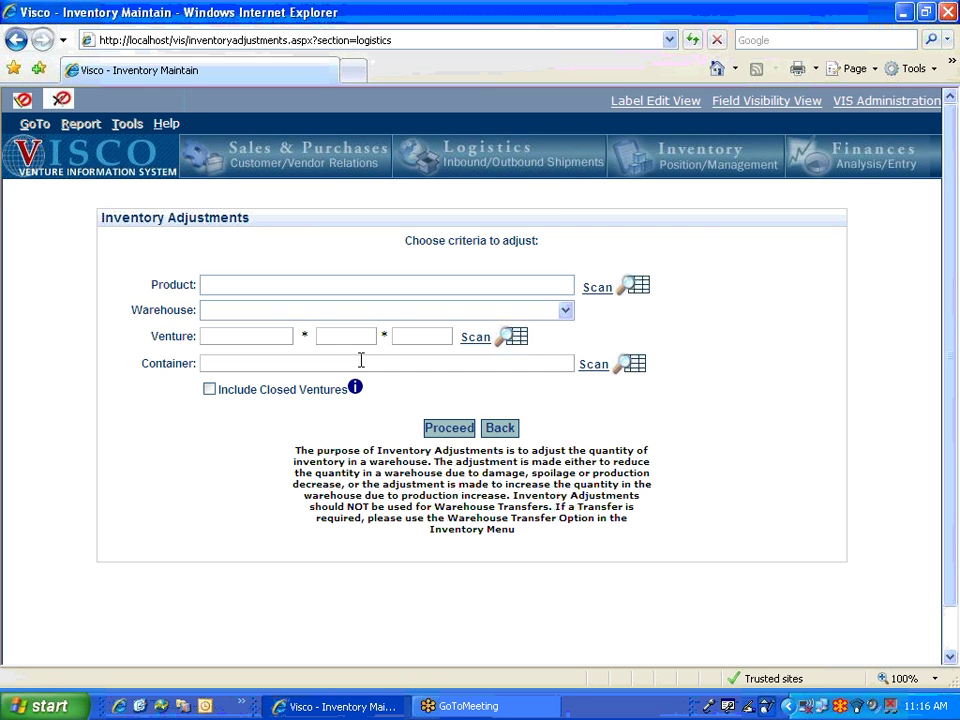
# Step: Look up container MSKU4656 with the container scan, use it as the adjustment criterion, and proceed
pyautogui.click(593, 370)
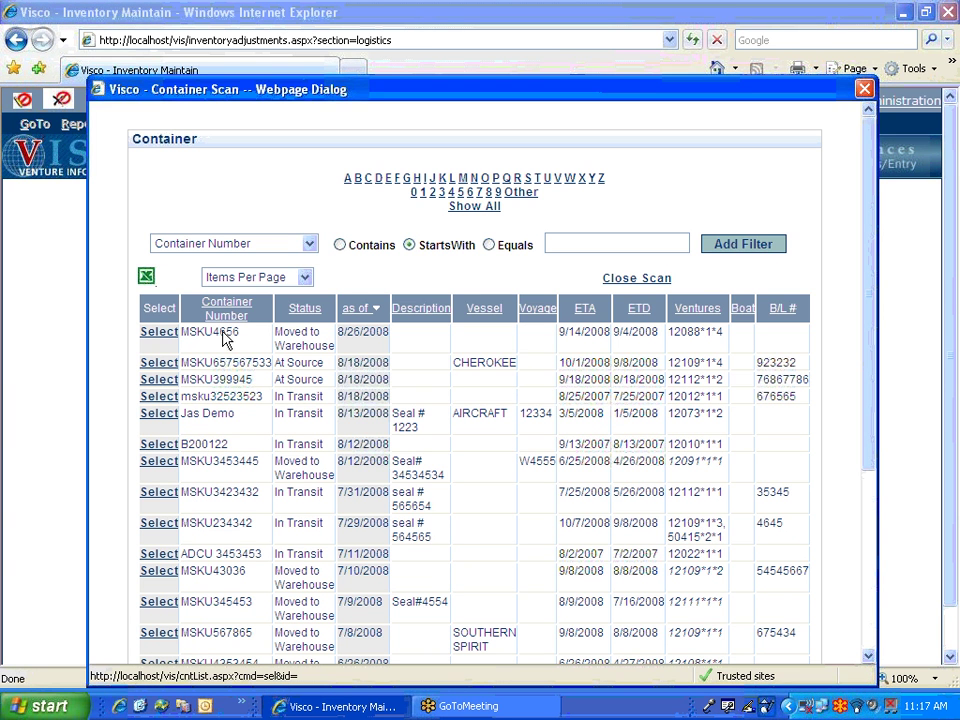
pyautogui.click(163, 340)
pyautogui.click(440, 427)
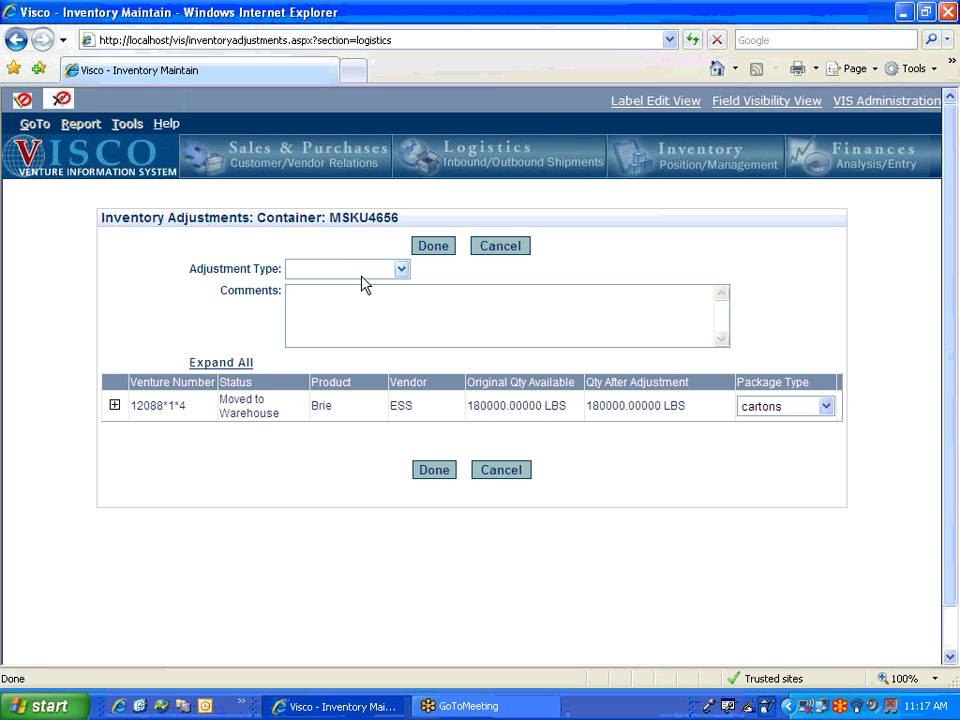
# Step: Set the adjustment type to damage and expand the lot details of venture 12088*1*4
pyautogui.click(376, 268)
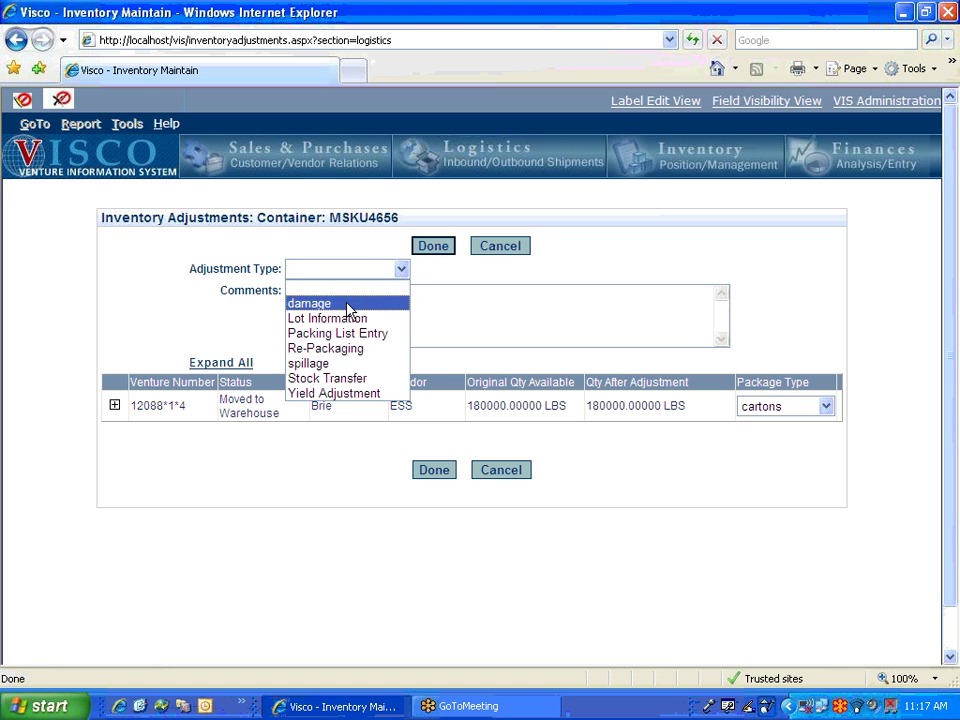
pyautogui.click(348, 304)
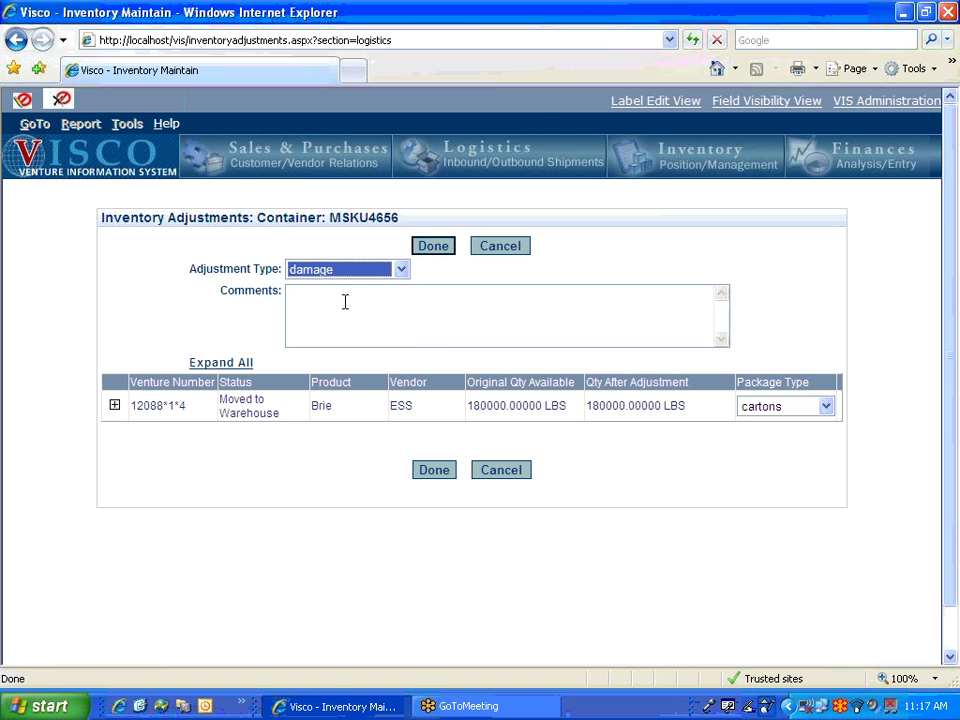
pyautogui.click(114, 406)
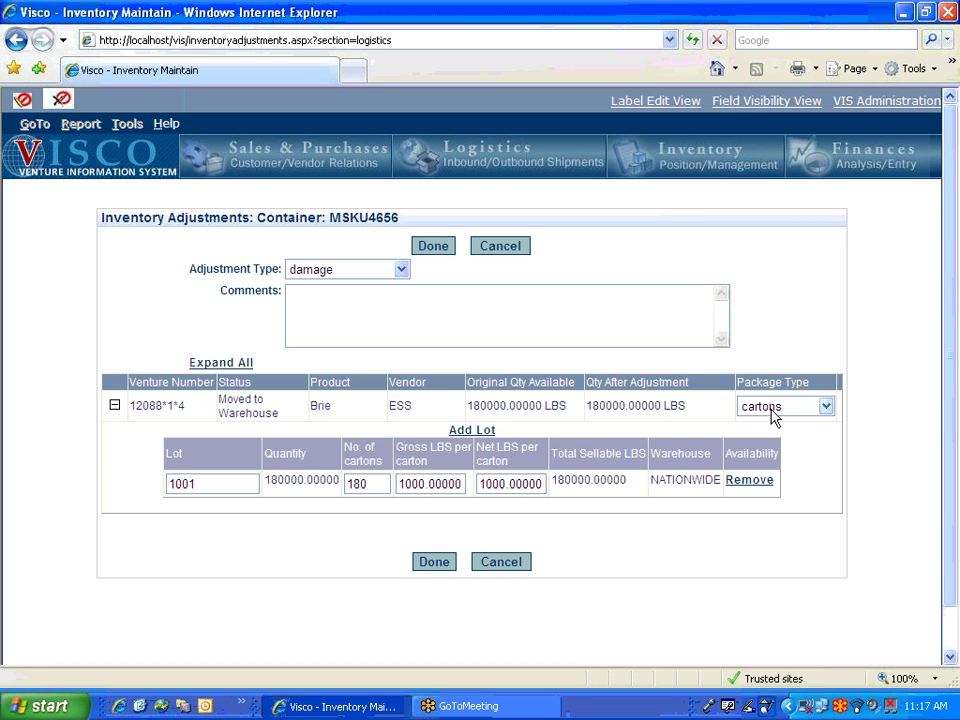
# Step: Set the number of cartons for lot 1001 to 179
pyautogui.click(211, 482)
pyautogui.moveTo(214, 484); pyautogui.dragTo(161, 484)
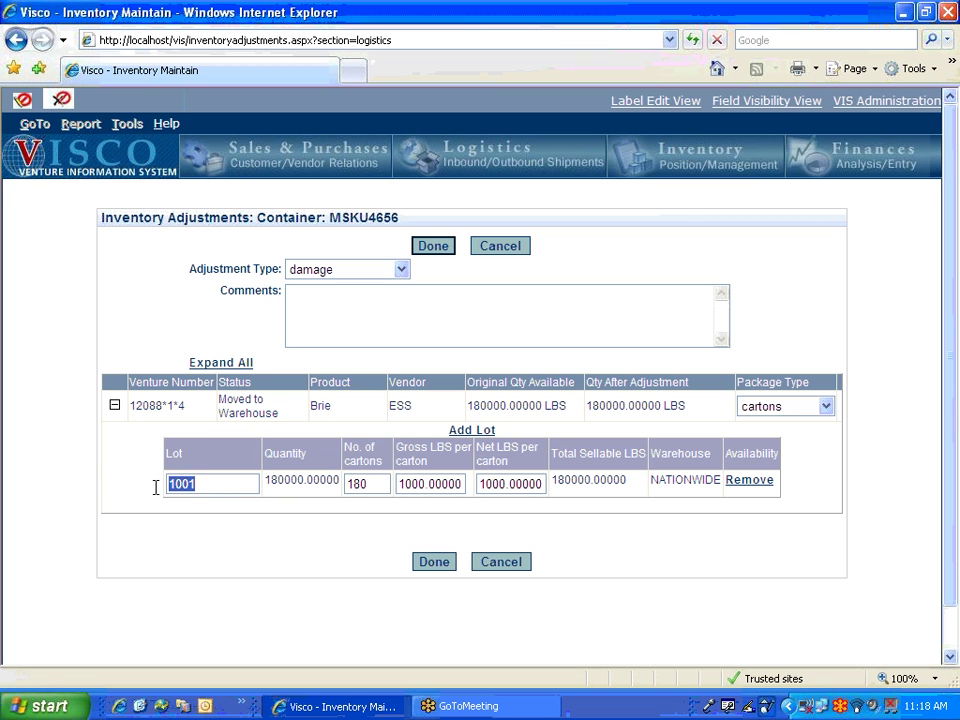
pyautogui.moveTo(267, 481); pyautogui.dragTo(291, 481)
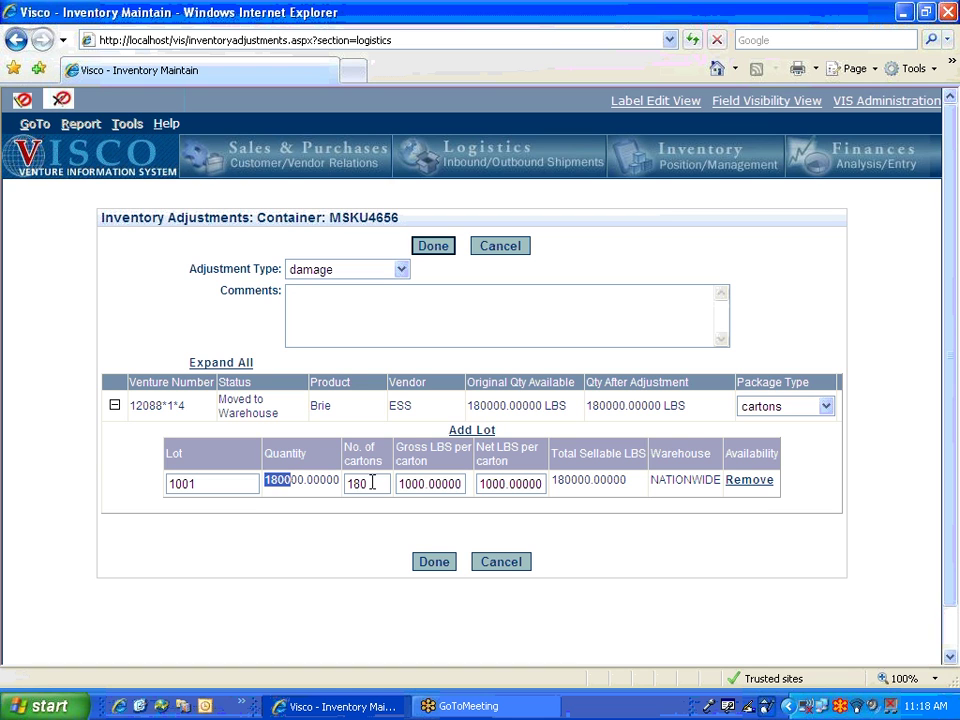
pyautogui.moveTo(372, 483); pyautogui.dragTo(346, 483)
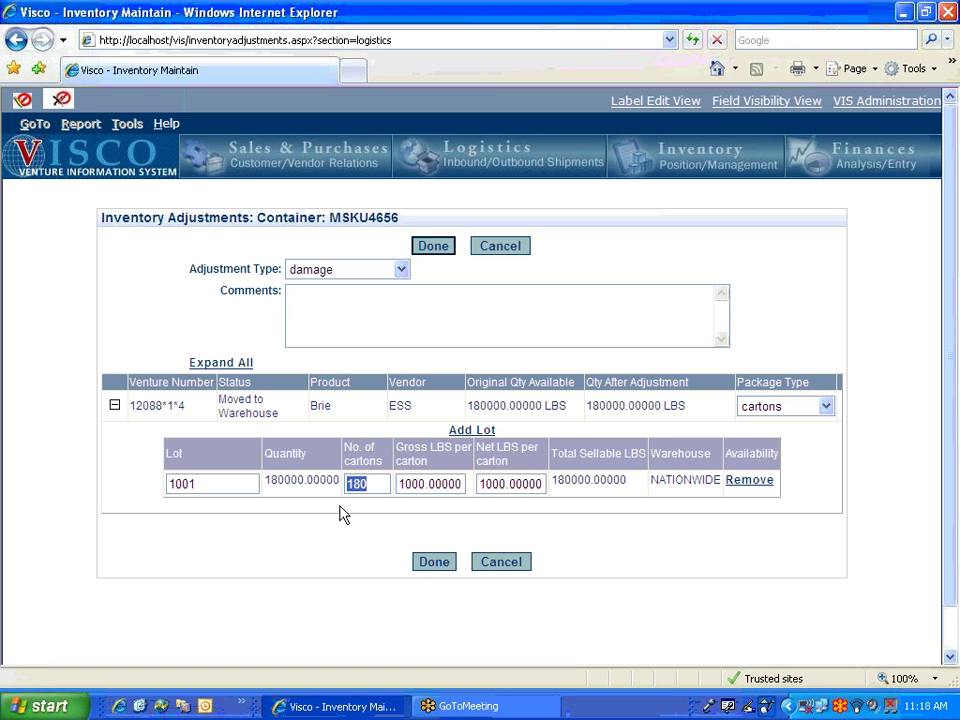
pyautogui.write('1')
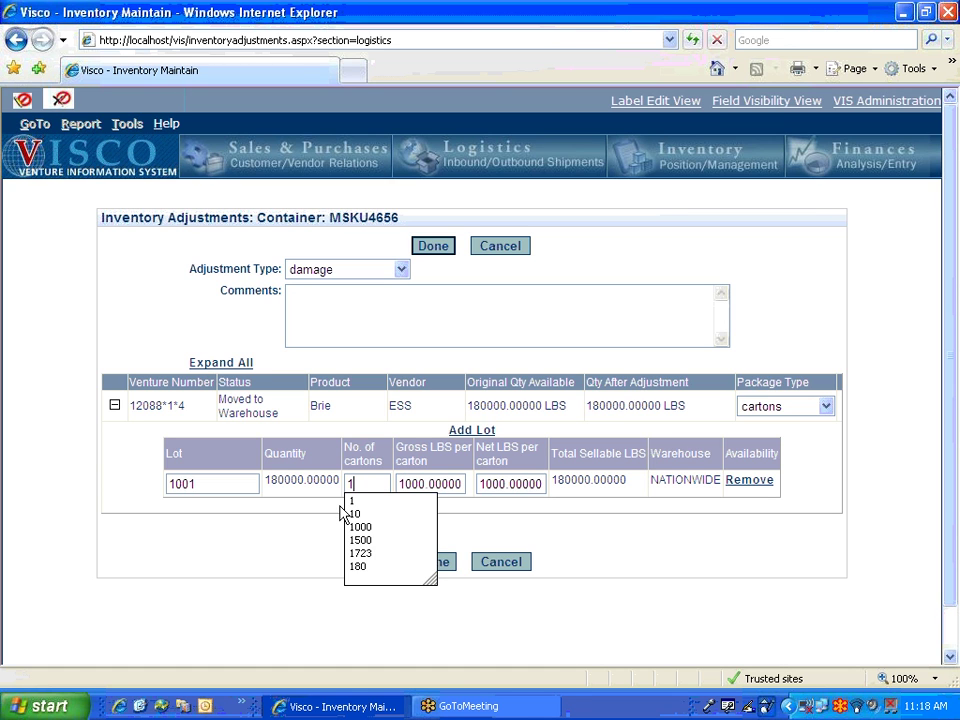
pyautogui.write('79')
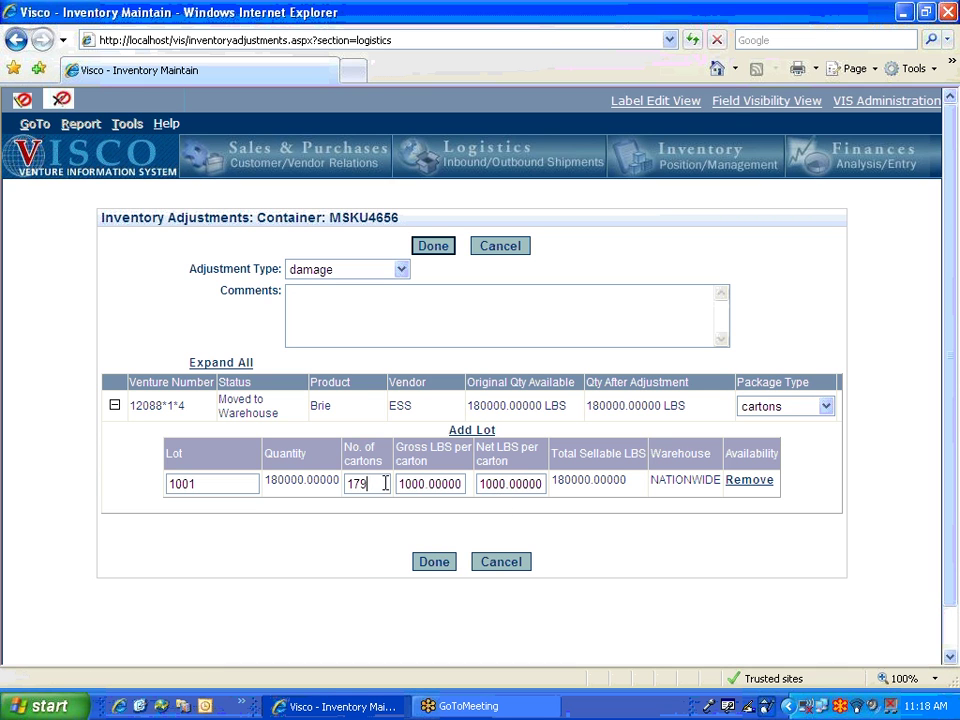
# Step: Add the comment "mold seen on carton when container was opened at the warehouse" and submit the inventory adjustment
pyautogui.click(358, 311)
pyautogui.write('mold seen on carton when cont')
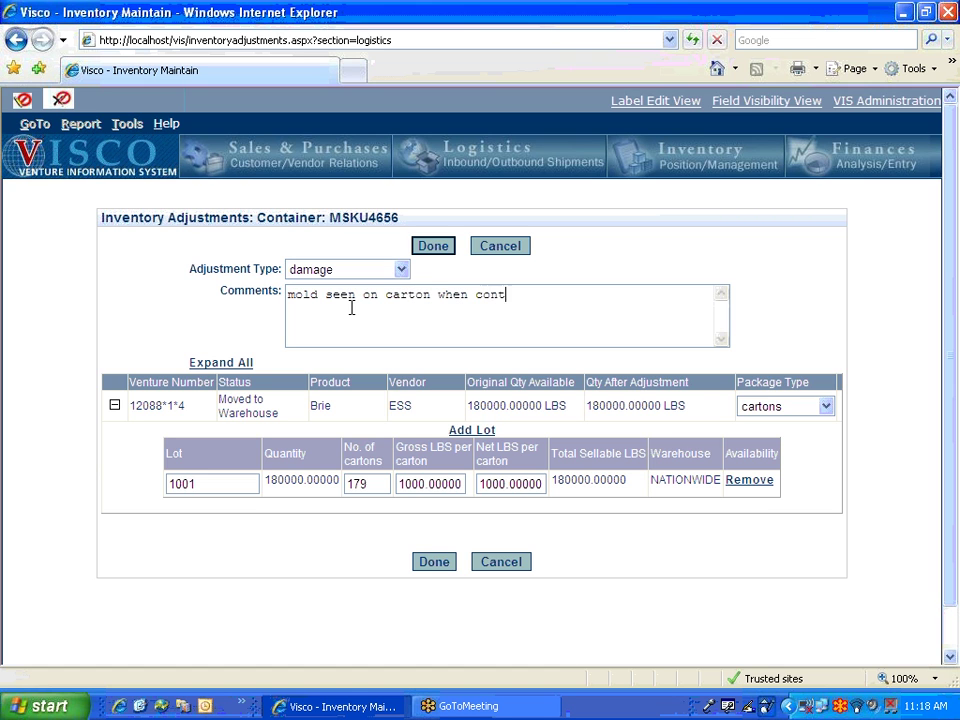
pyautogui.write('ainer was open')
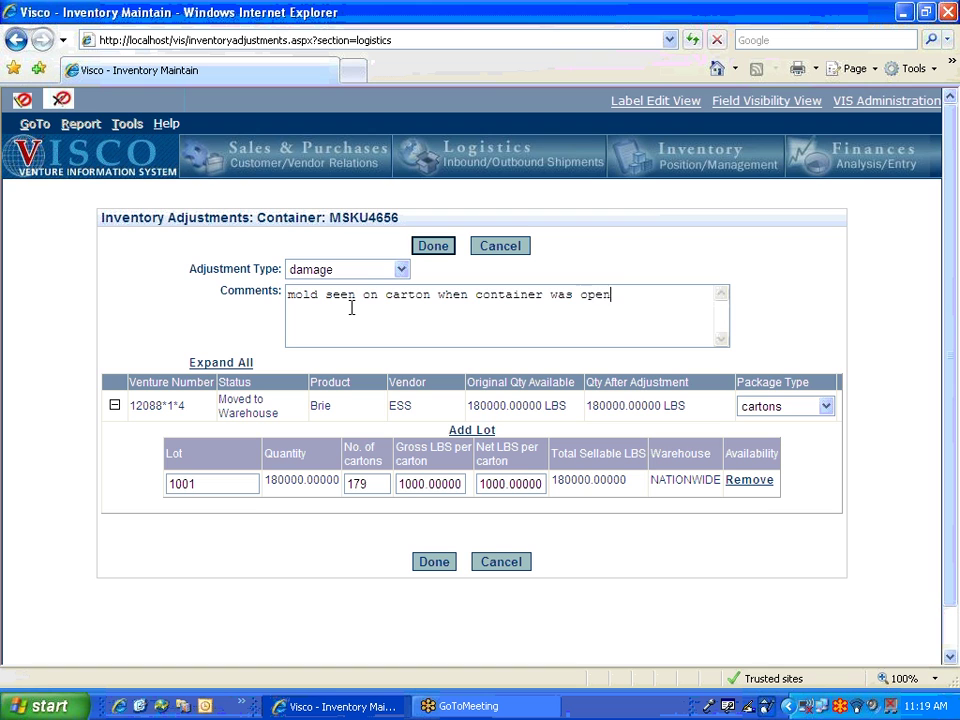
pyautogui.write('ed at the warehouse')
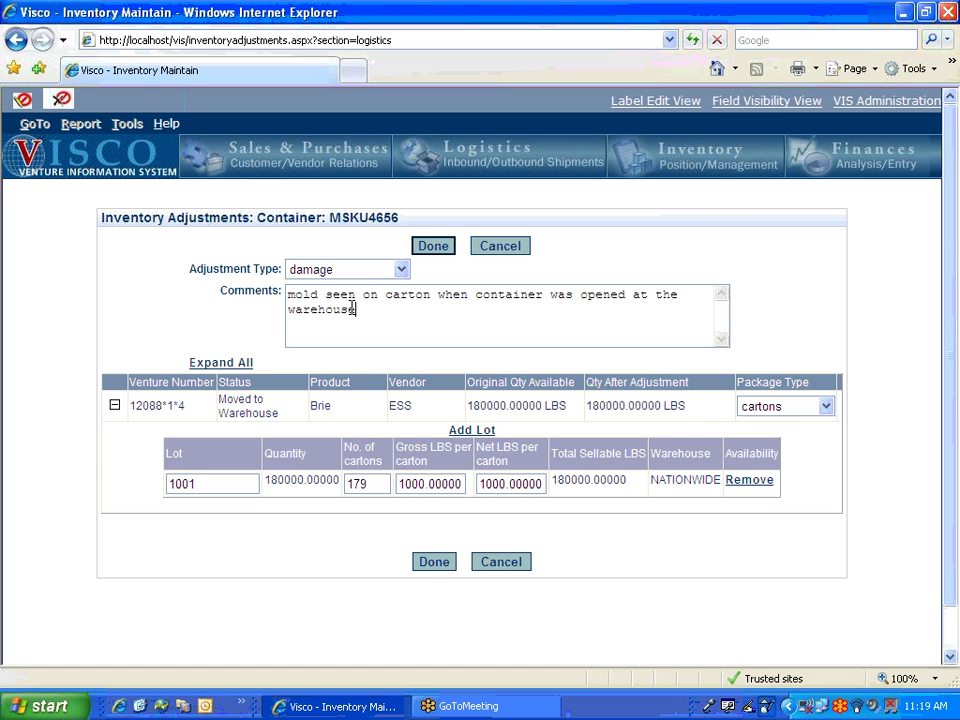
pyautogui.click(432, 563)
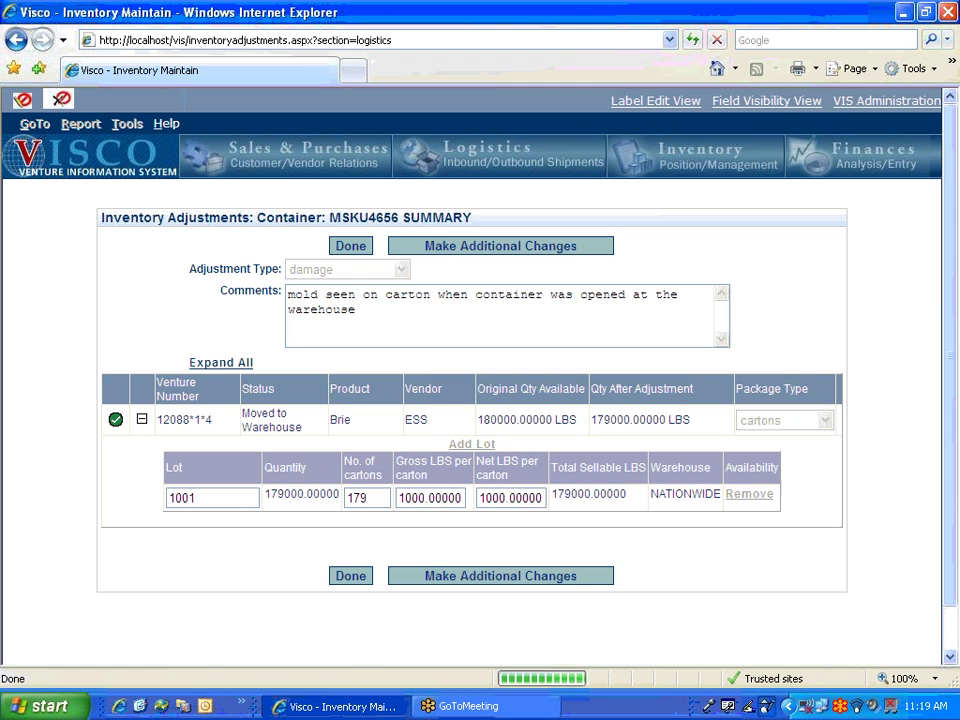
pyautogui.moveTo(115, 424)
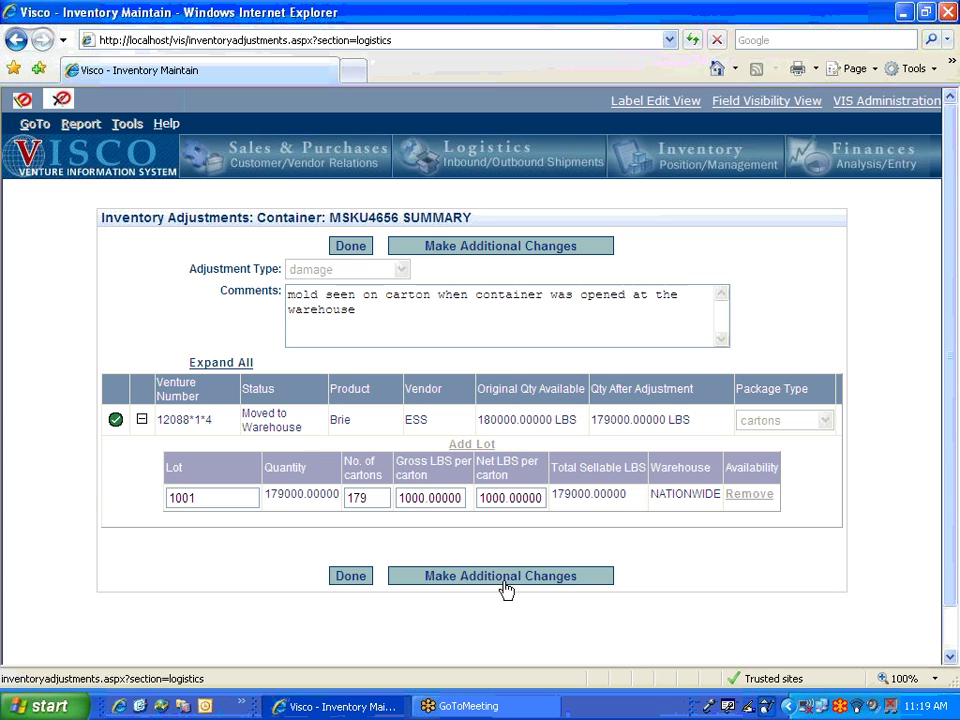
# Step: Finish the inventory adjustment for the container and open Inventory Management in the Inventory section
pyautogui.click(349, 577)
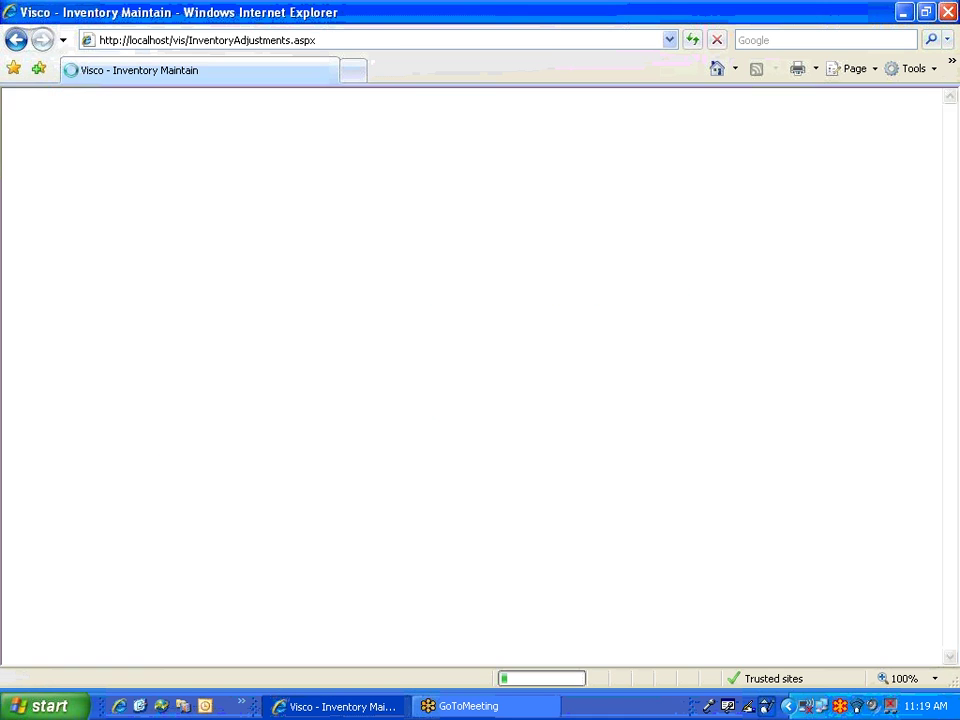
pyautogui.click(499, 429)
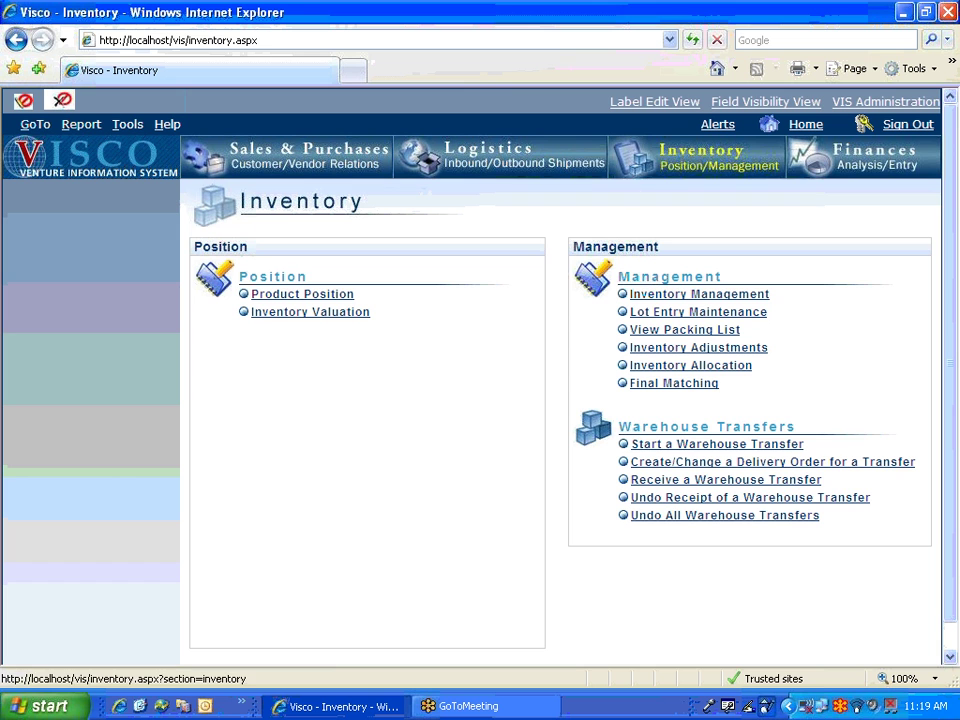
pyautogui.click(697, 294)
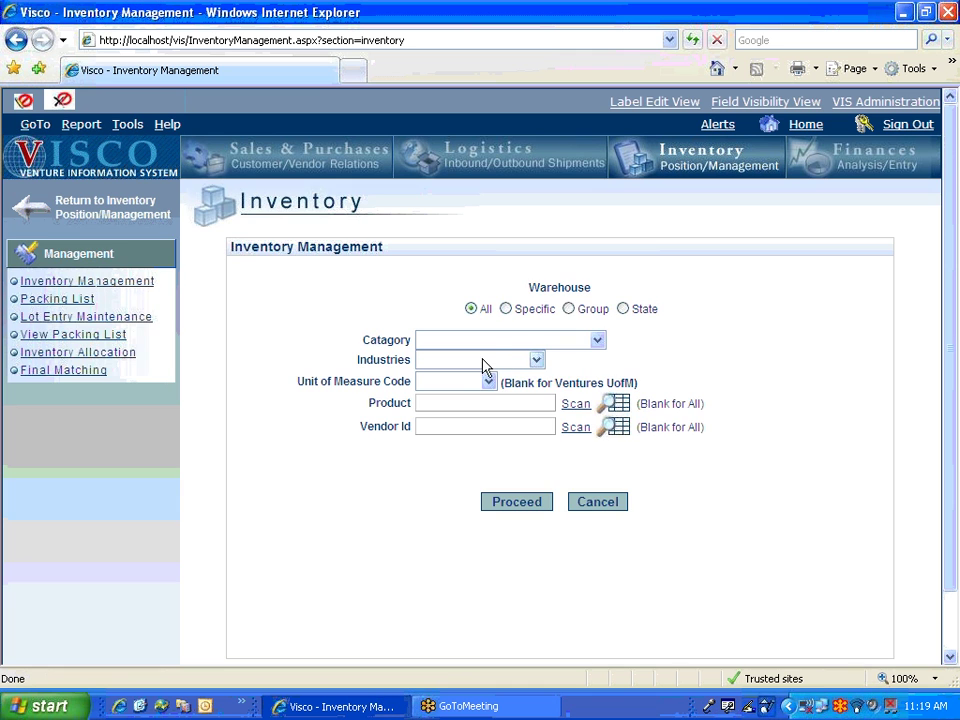
# Step: Find the product Brie by scanning for names starting with "bri", use it as the product criterion, and list its inventory
pyautogui.click(460, 400)
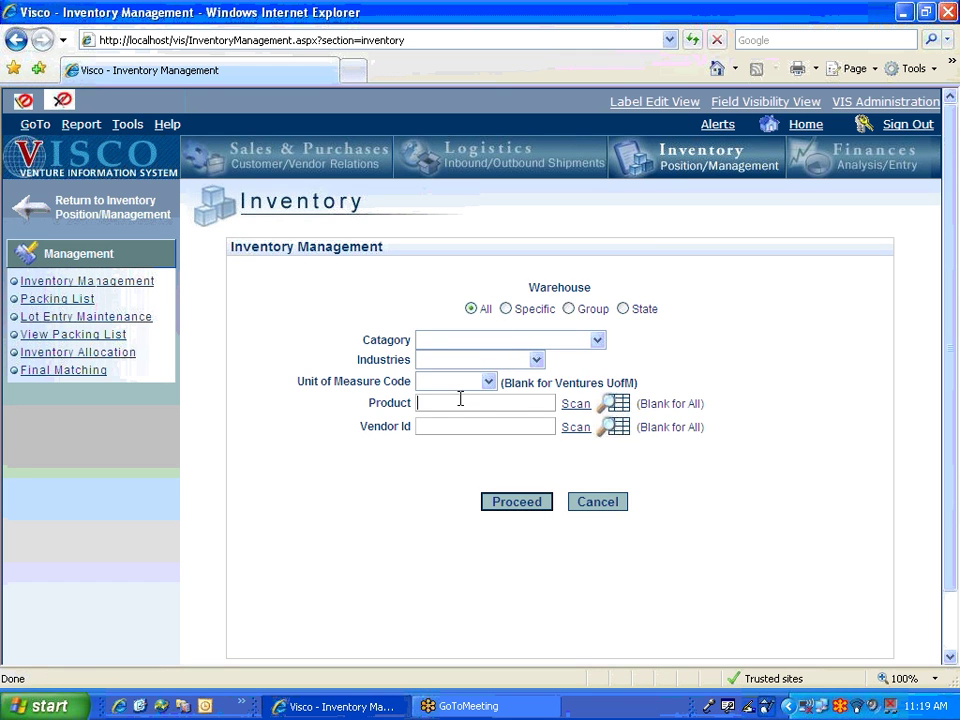
pyautogui.click(568, 405)
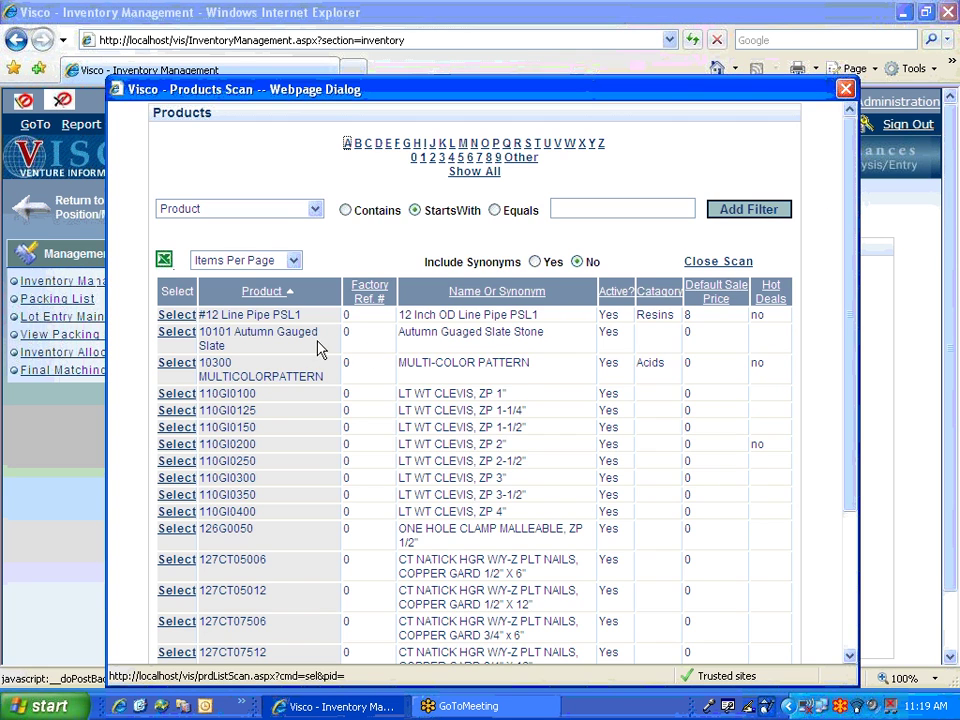
pyautogui.click(587, 204)
pyautogui.write('bri')
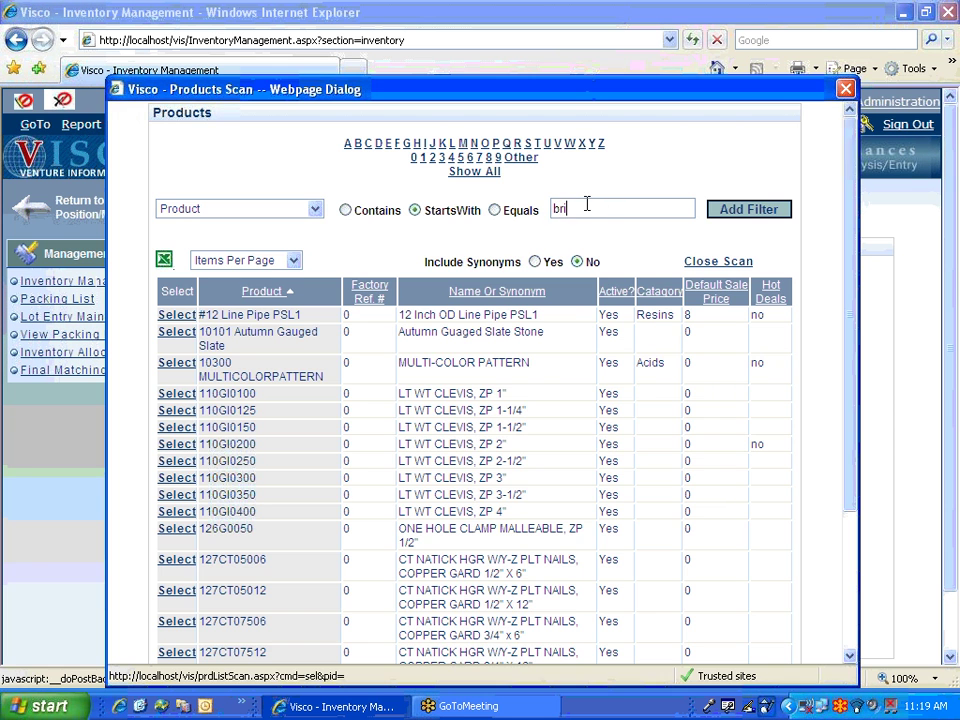
pyautogui.press('Return')
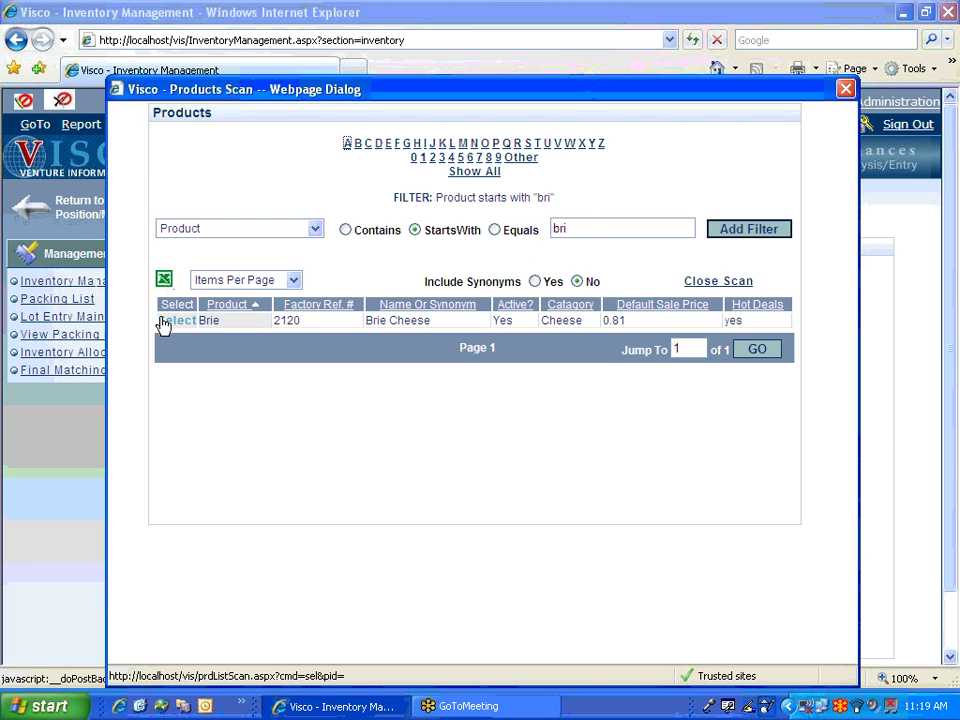
pyautogui.click(165, 321)
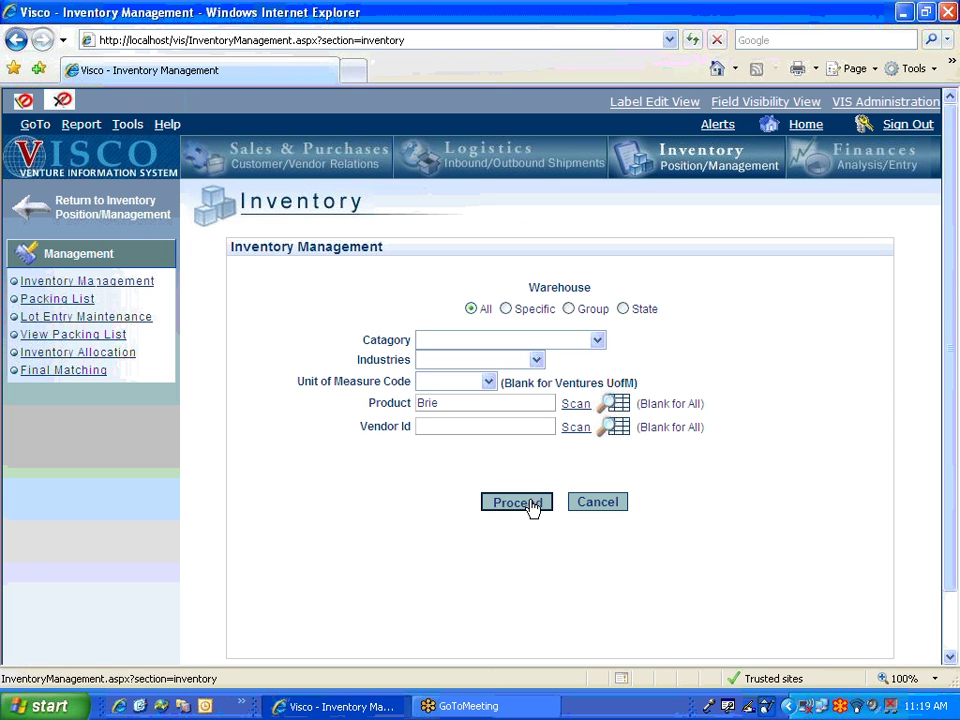
pyautogui.click(522, 503)
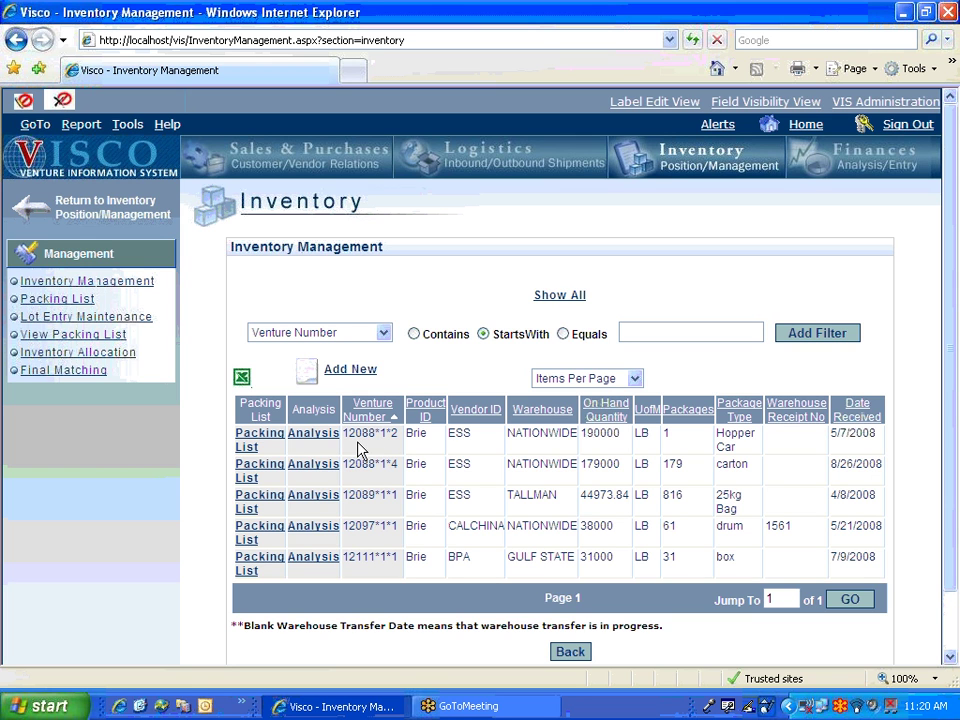
# Step: View the adjustment log in the packing list of venture 12088*1*2
pyautogui.click(253, 437)
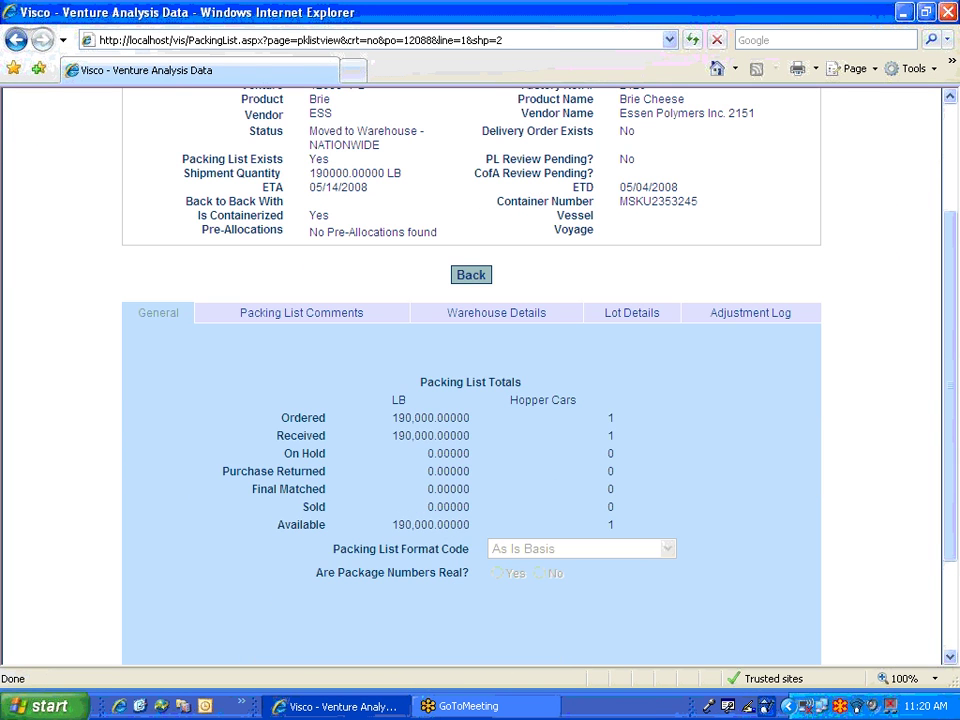
pyautogui.click(712, 320)
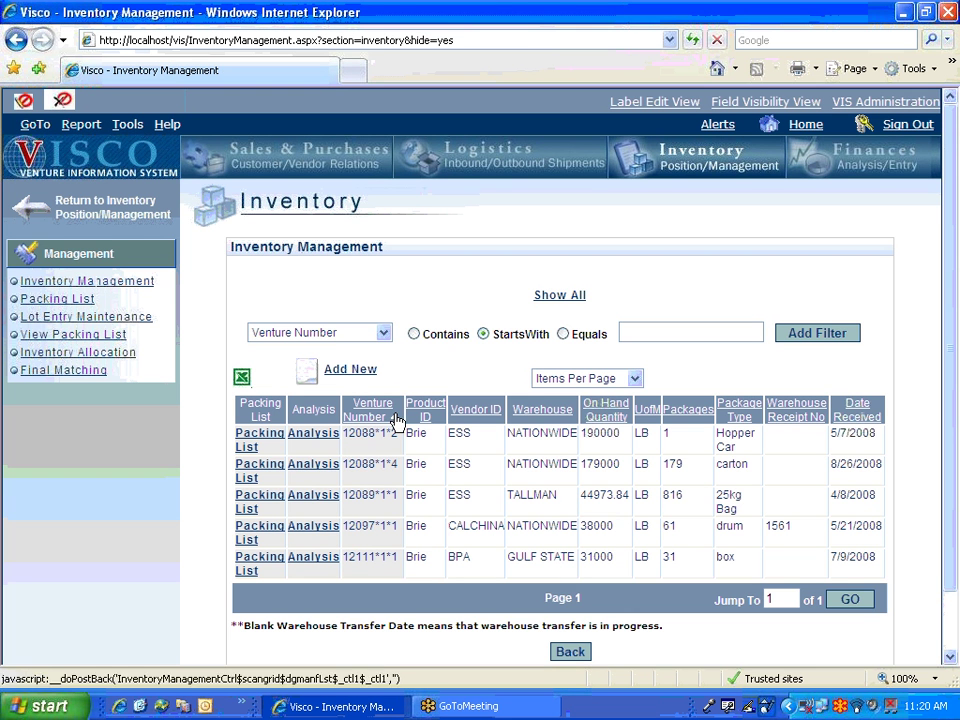
# Step: Open the packing list of venture 12088*1*4 and examine who made the damage adjustment and when in its adjustment log
pyautogui.click(258, 474)
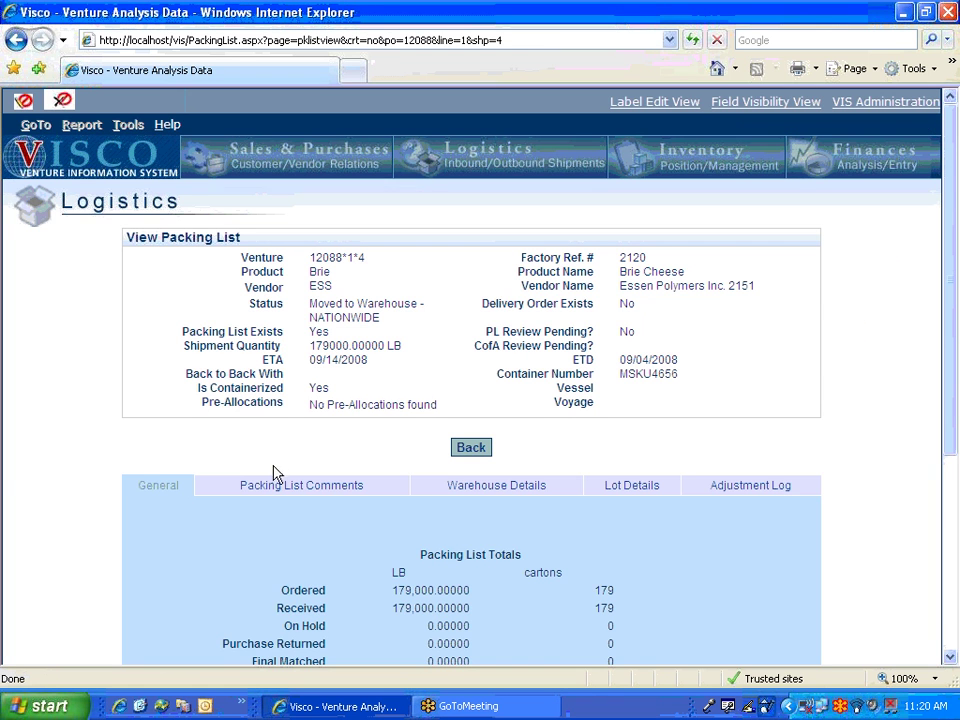
pyautogui.scroll(-2, 300, 465)
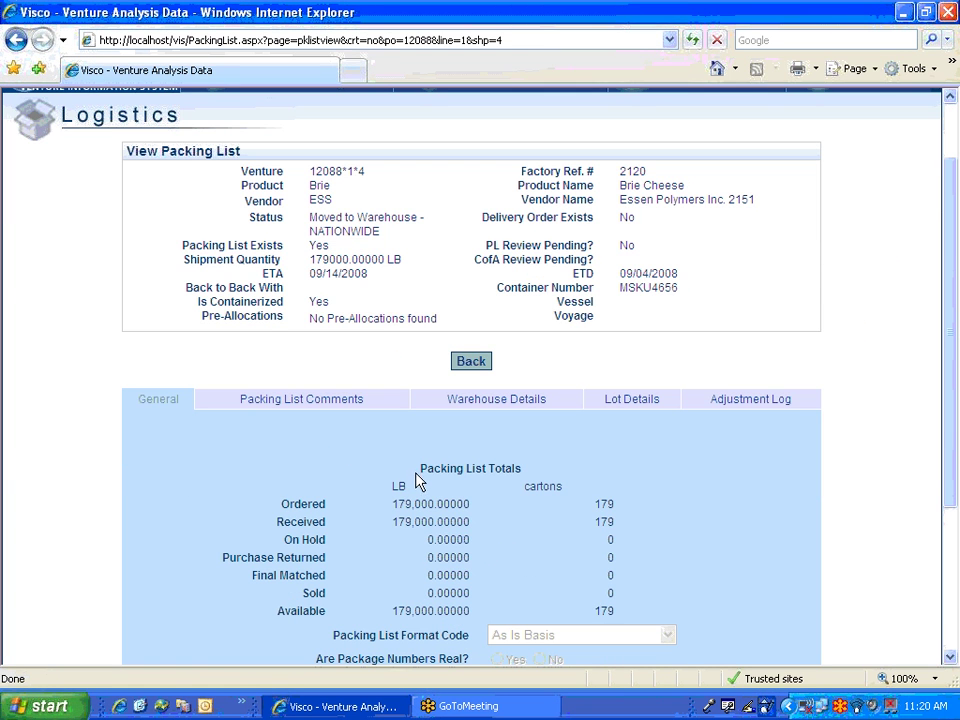
pyautogui.click(740, 400)
pyautogui.scroll(-2, 621, 436)
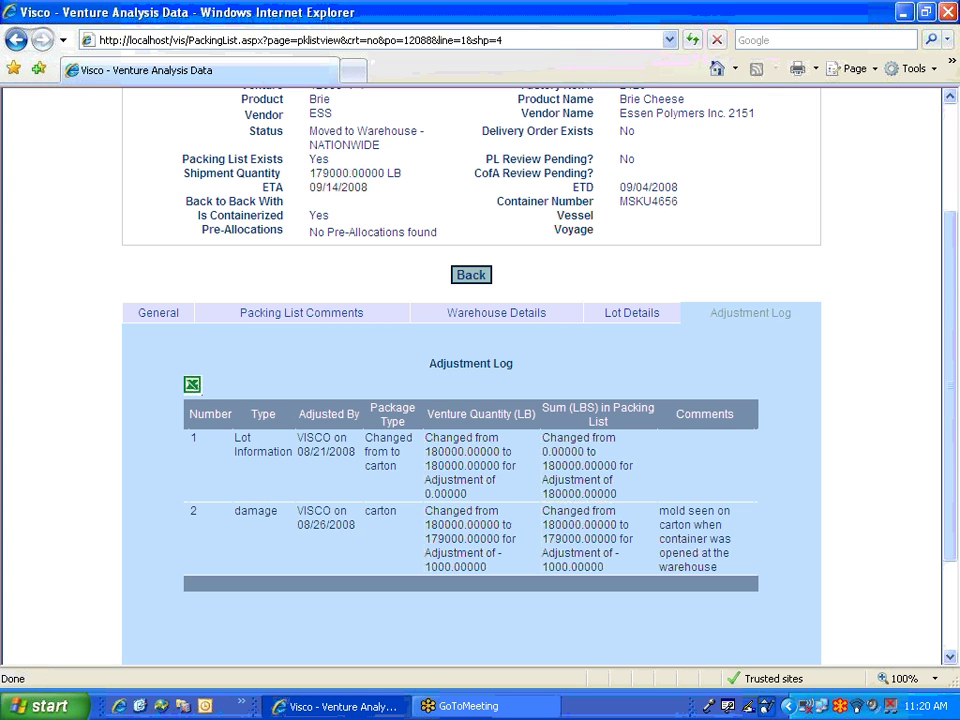
pyautogui.tripleClick(327, 510)
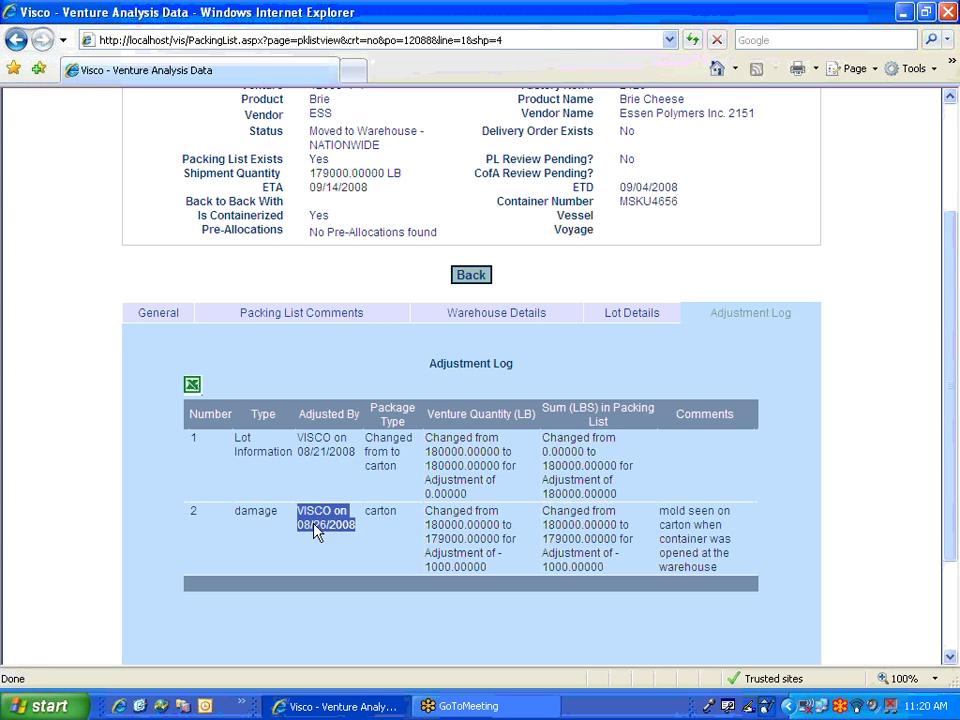